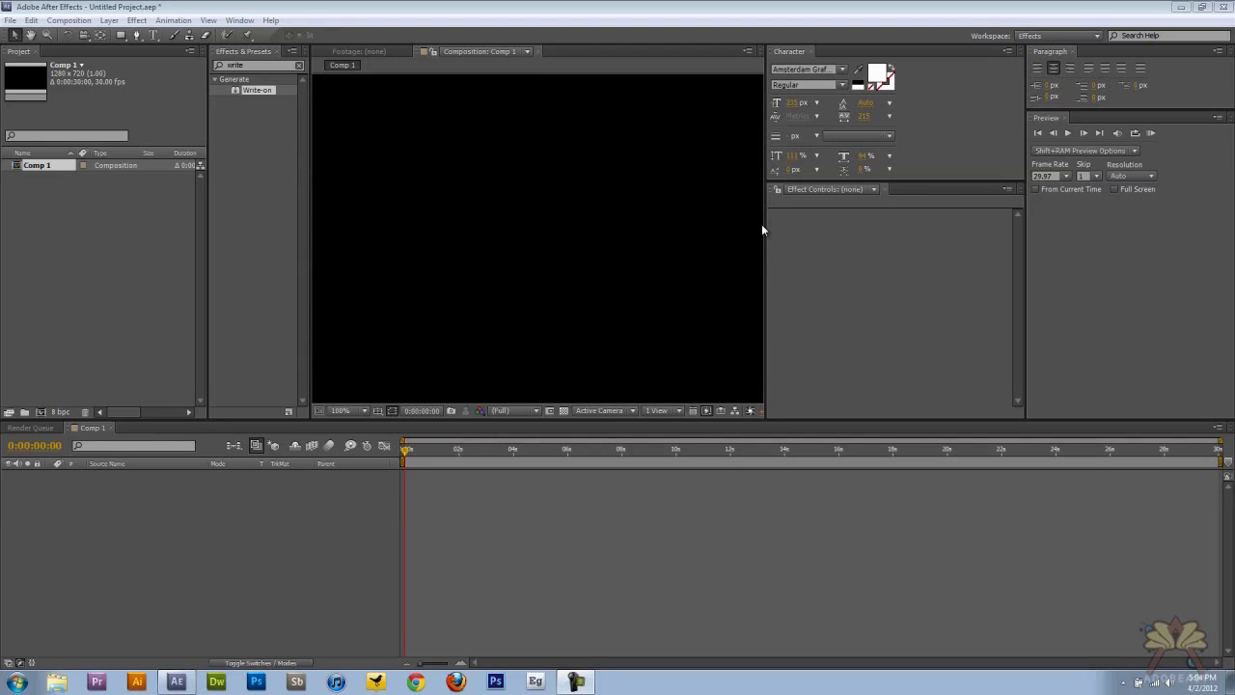
Step: Create a text layer reading "ADOBe" in the upper part of the composition and adjust its font size
key("ctrl+t")
left_click_drag(340, 142, 655, 261)
type("ADOB")
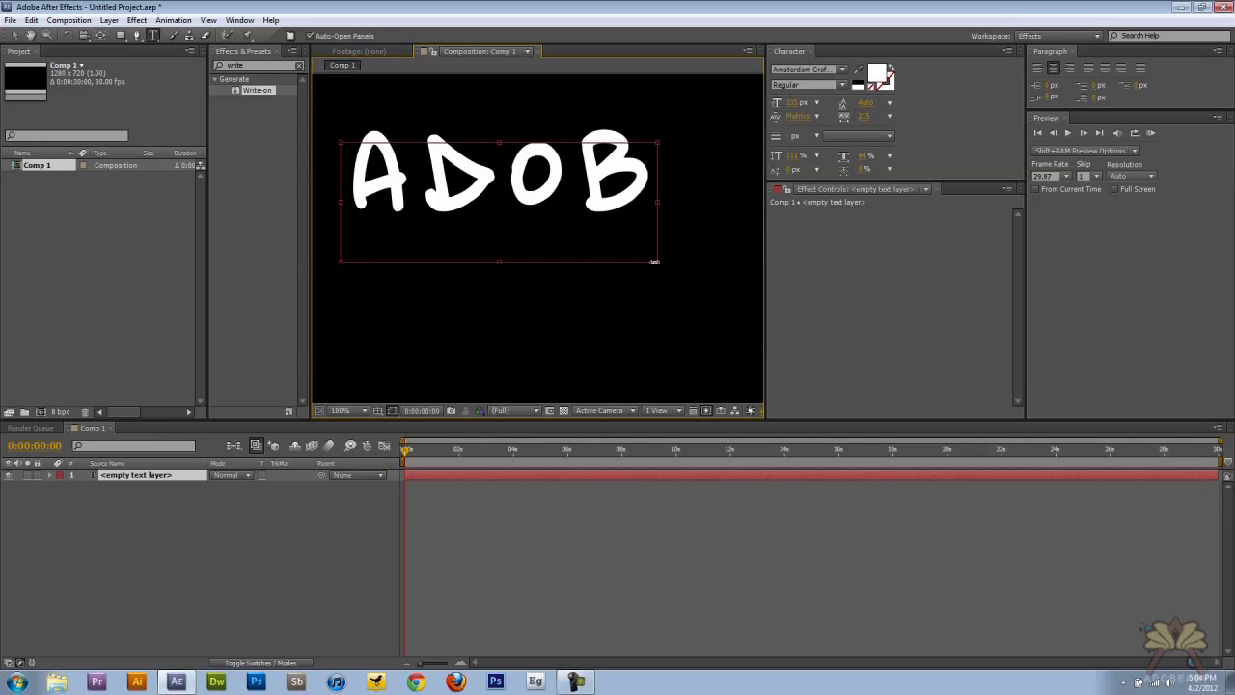
left_click_drag(655, 262, 728, 275)
type("e")
left_click_drag(731, 193, 280, 195)
left_click_drag(795, 103, 768, 104)
left_click_drag(768, 103, 727, 104)
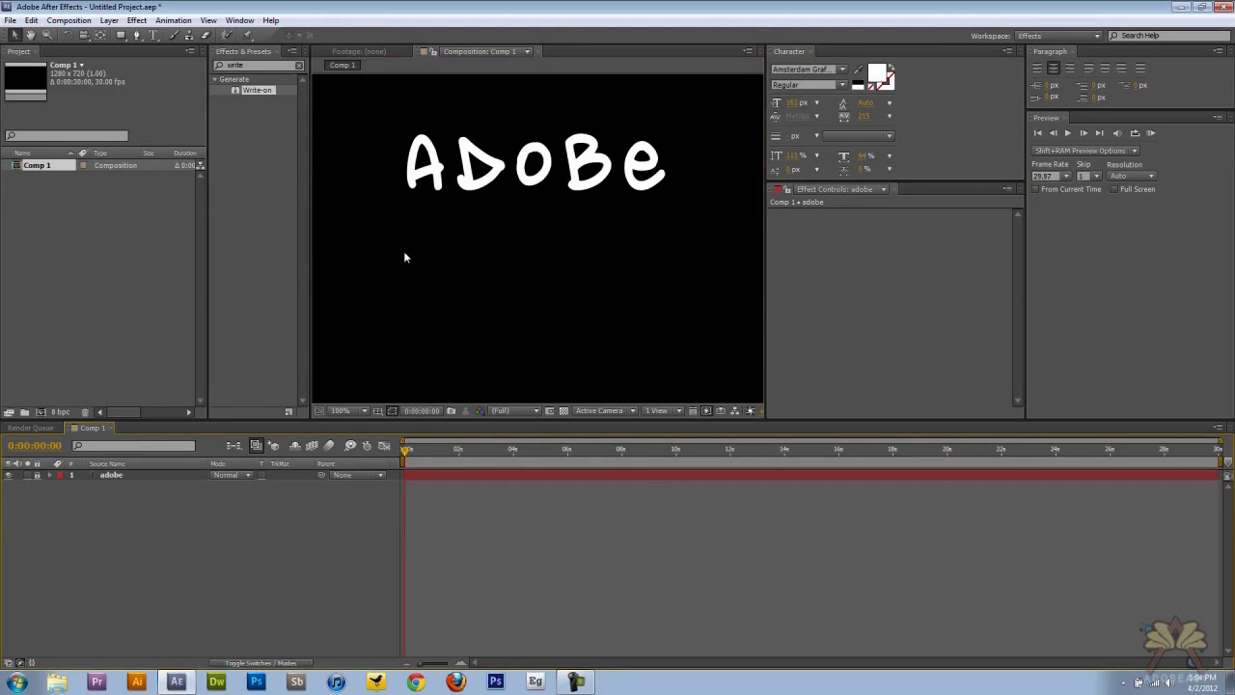
Step: Create a separate "A" text layer and place it exactly over the first letter of the word
left_click(152, 35)
left_click_drag(362, 237, 507, 346)
type("A")
left_click(11, 33)
left_click_drag(448, 269, 433, 170)
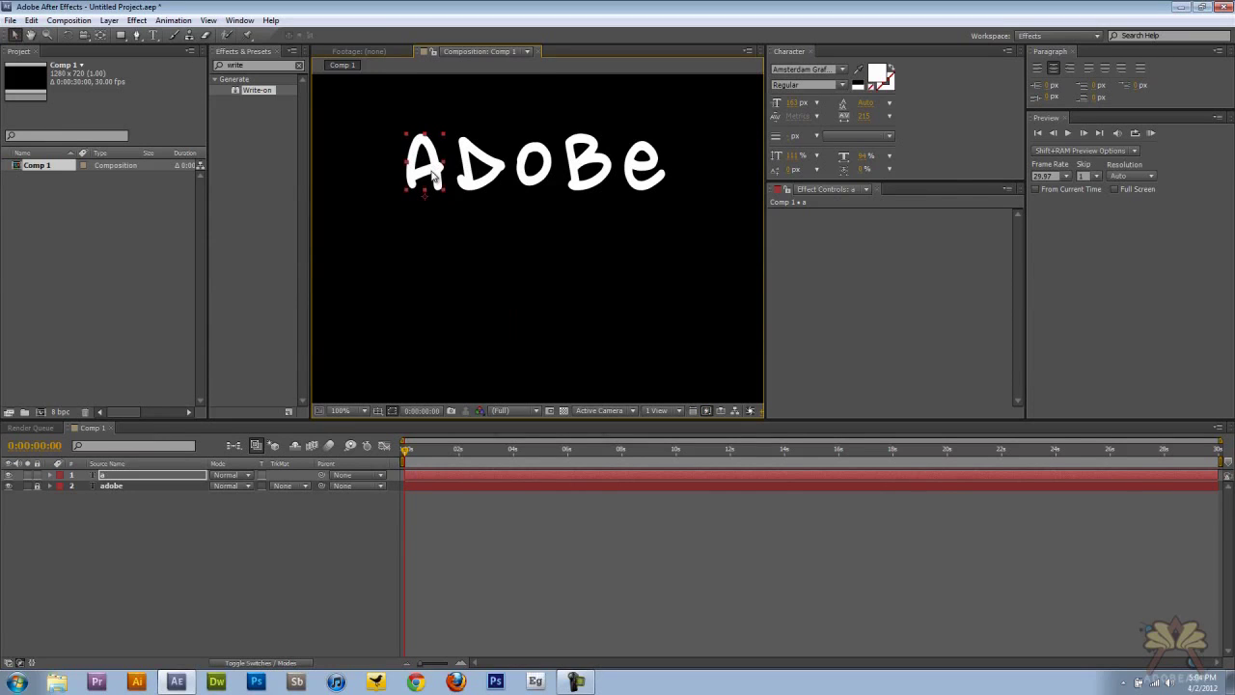
Step: Duplicate the a layer, change its text to "d" and align it over the word's second letter
left_click(104, 482)
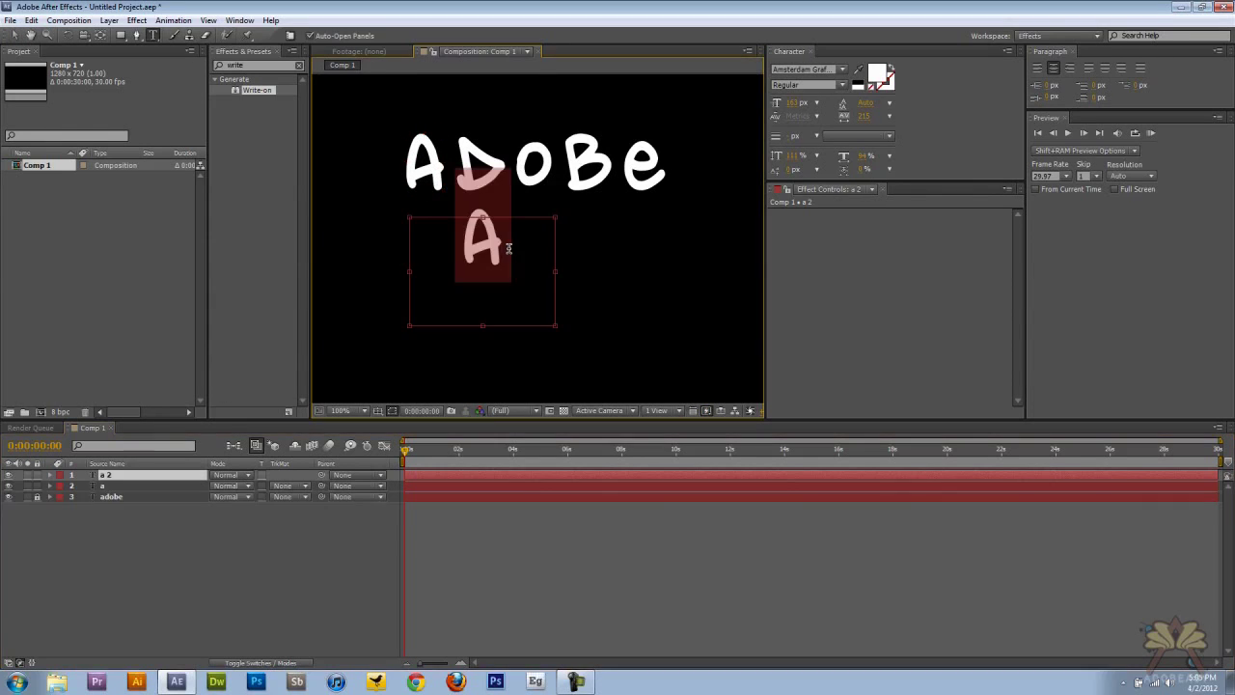
left_click(508, 248)
left_click_drag(509, 248, 460, 246)
type("d")
left_click(14, 35)
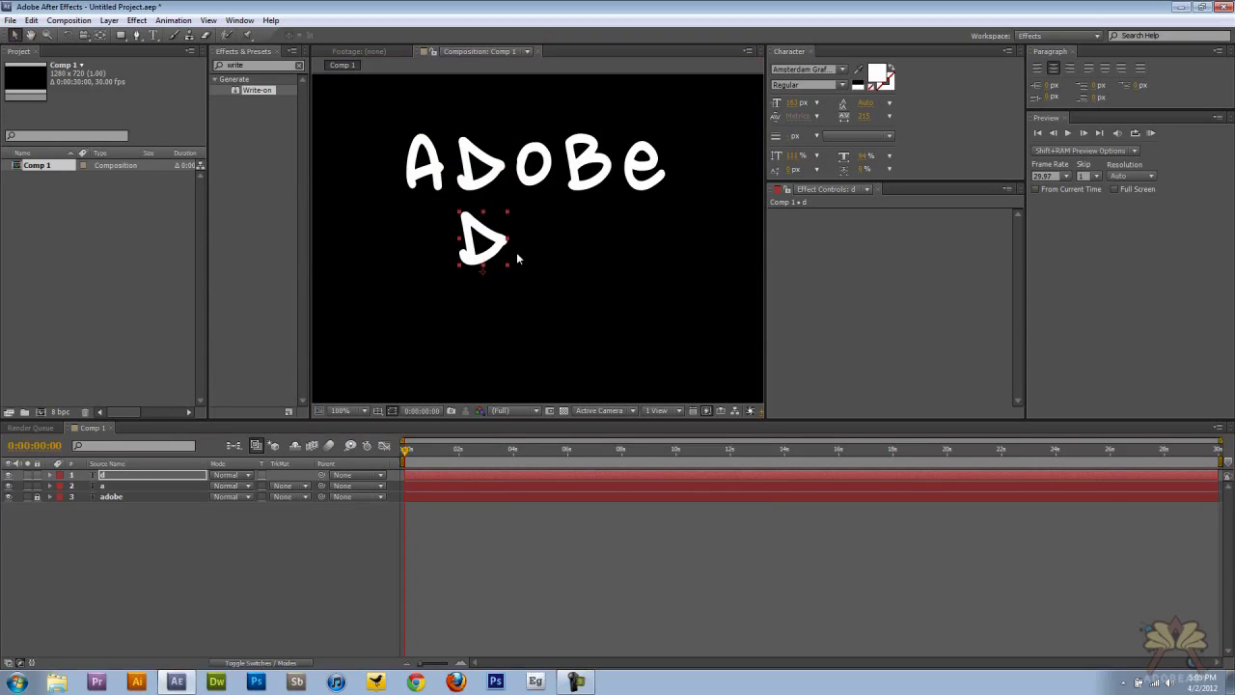
left_click_drag(501, 243, 499, 177)
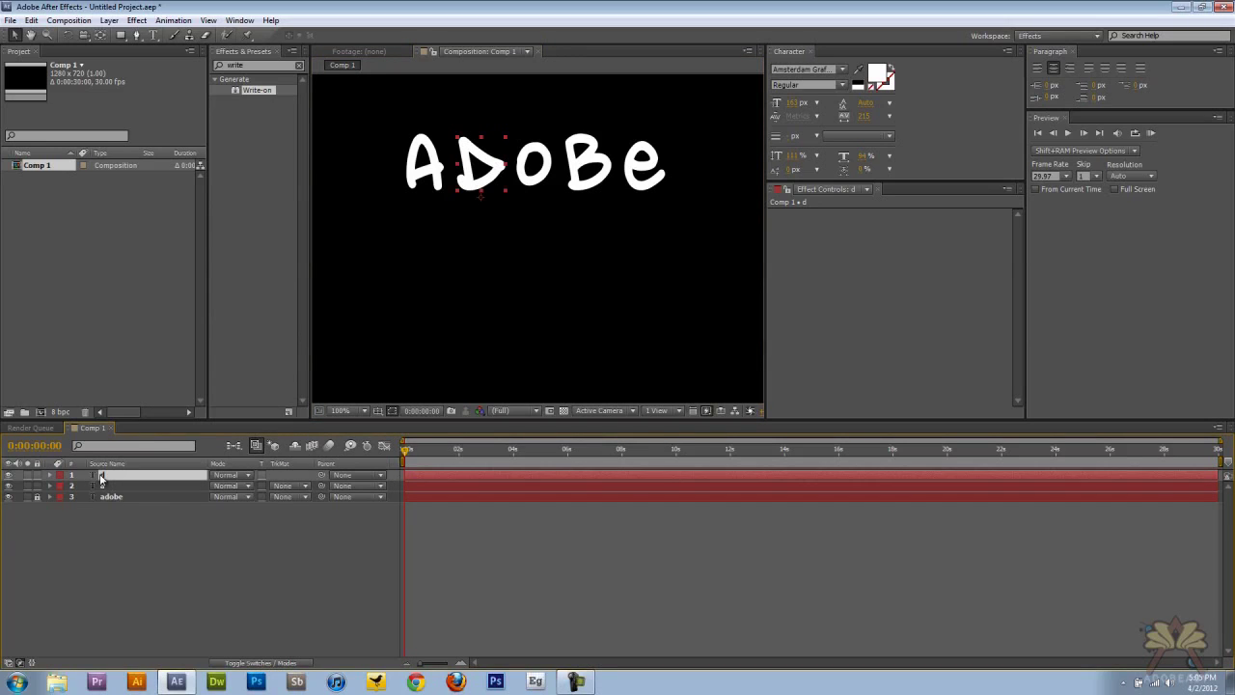
Step: Duplicate the d layer, change its text to "o" and align it over the word's third letter
key("ctrl+d")
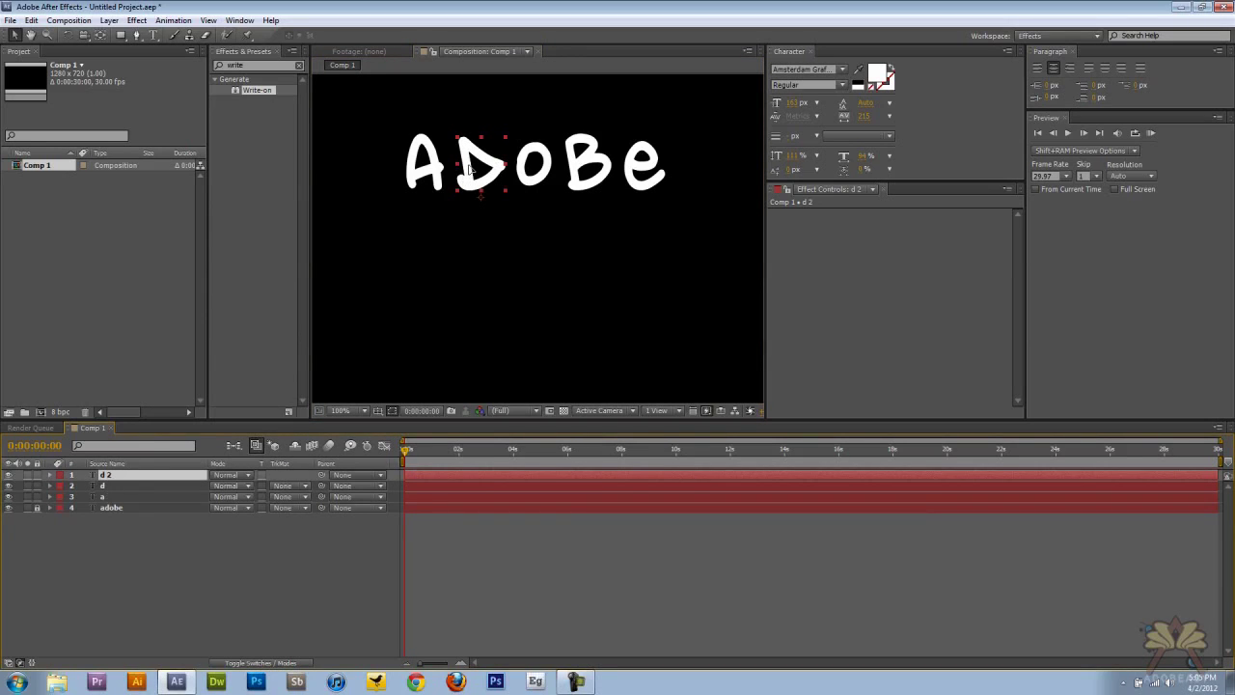
left_click_drag(469, 172, 546, 240)
key("ctrl+t")
double_click(539, 238)
type("o")
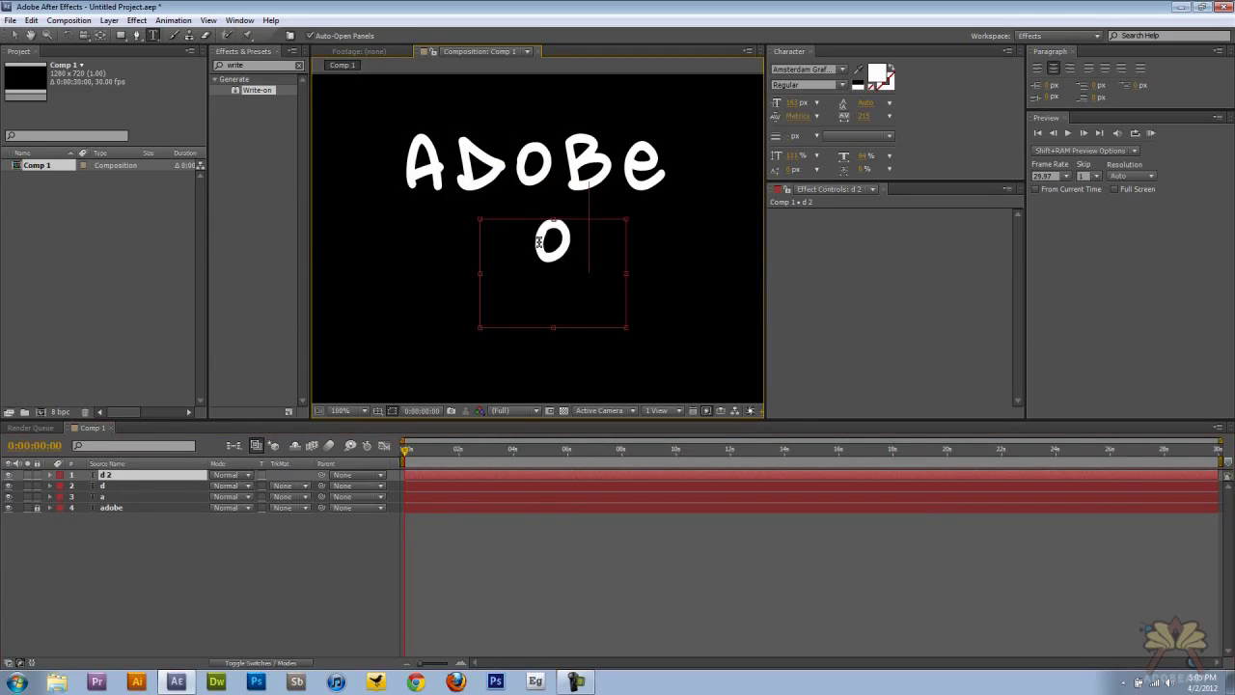
left_click(14, 35)
left_click_drag(548, 235, 528, 155)
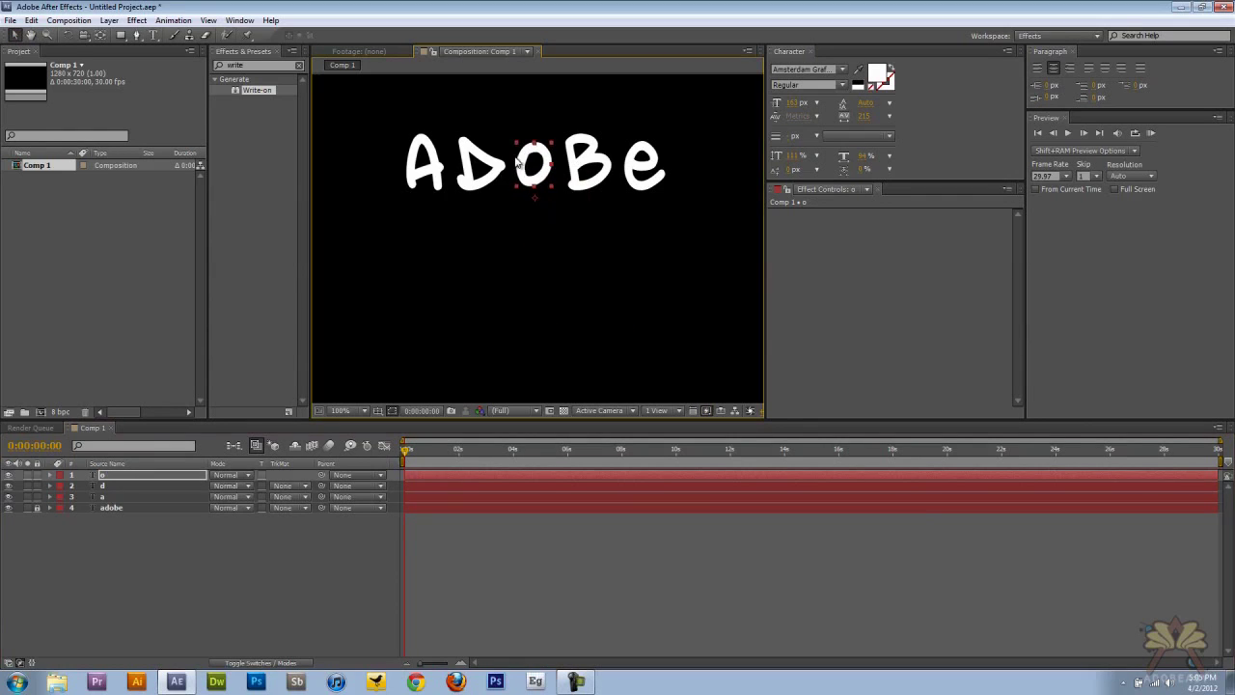
Step: Delete the full-word adobe text layer, keeping the individual letter layers
left_click(115, 478)
left_click(111, 529)
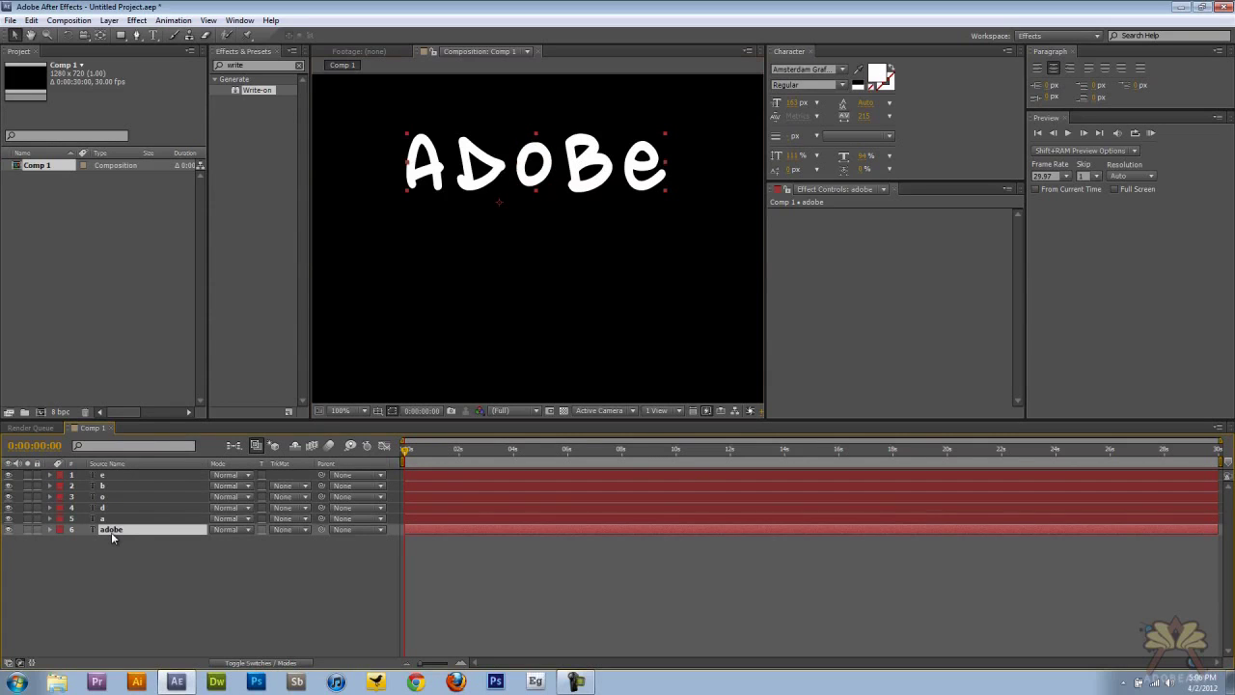
key("Delete")
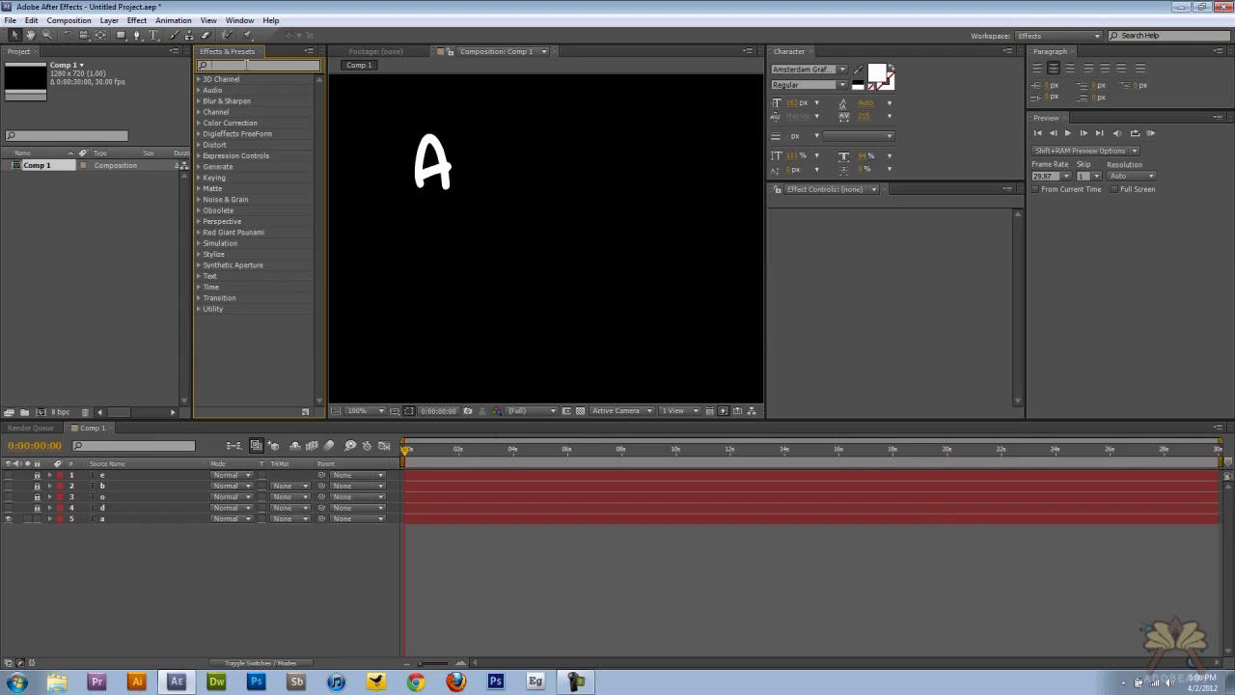
Step: Search the effects for "write" and apply Write-on to the letter A
type("write")
left_click(239, 90)
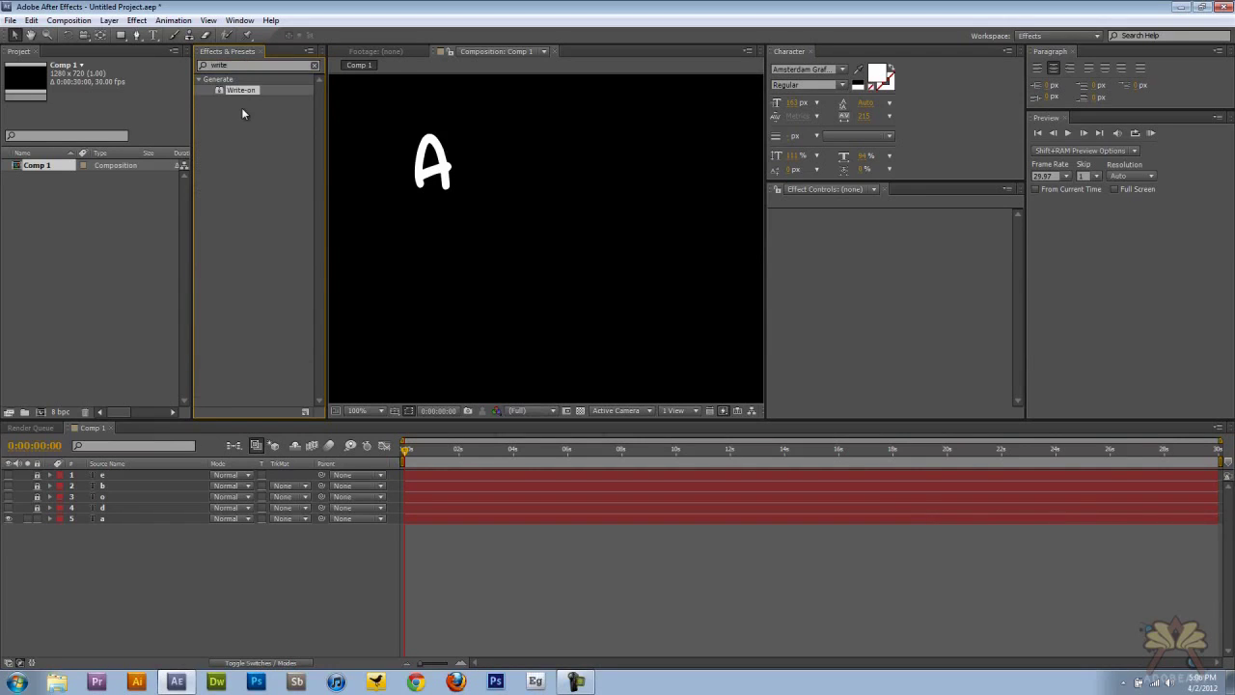
left_click_drag(250, 101, 440, 178)
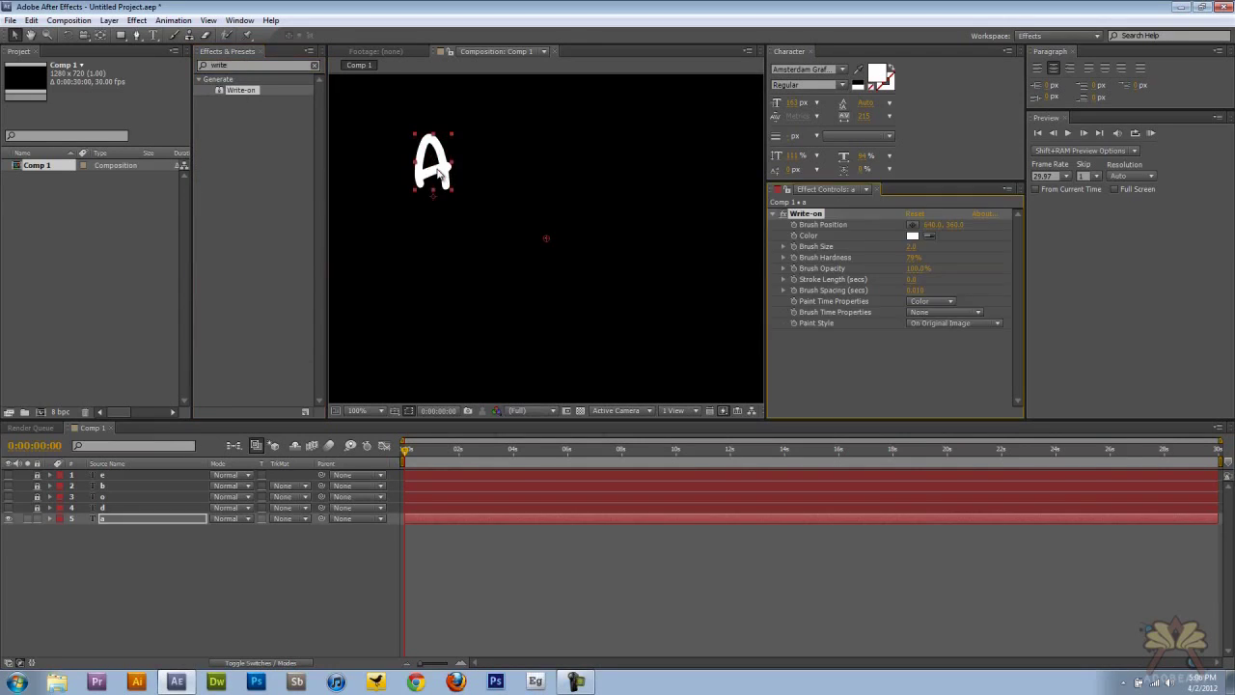
Step: Set the A's Write-on brush color to blue 003CFF and its brush size to 18
left_click(913, 236)
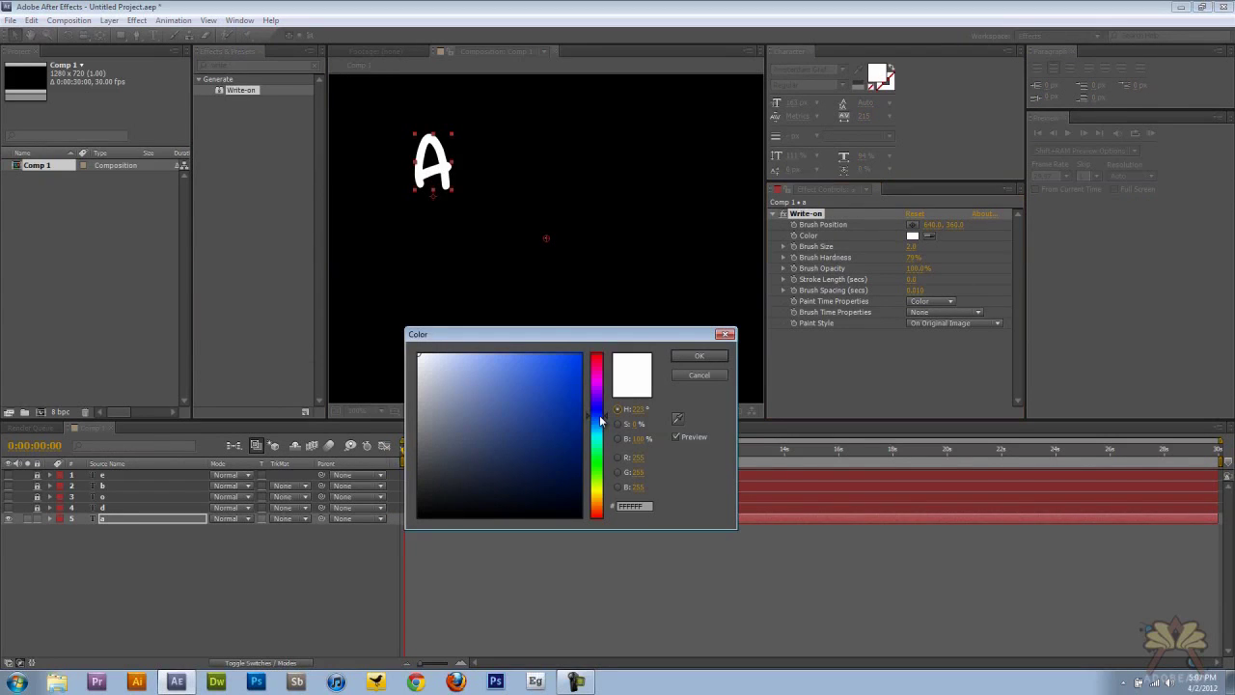
left_click(581, 355)
left_click(680, 356)
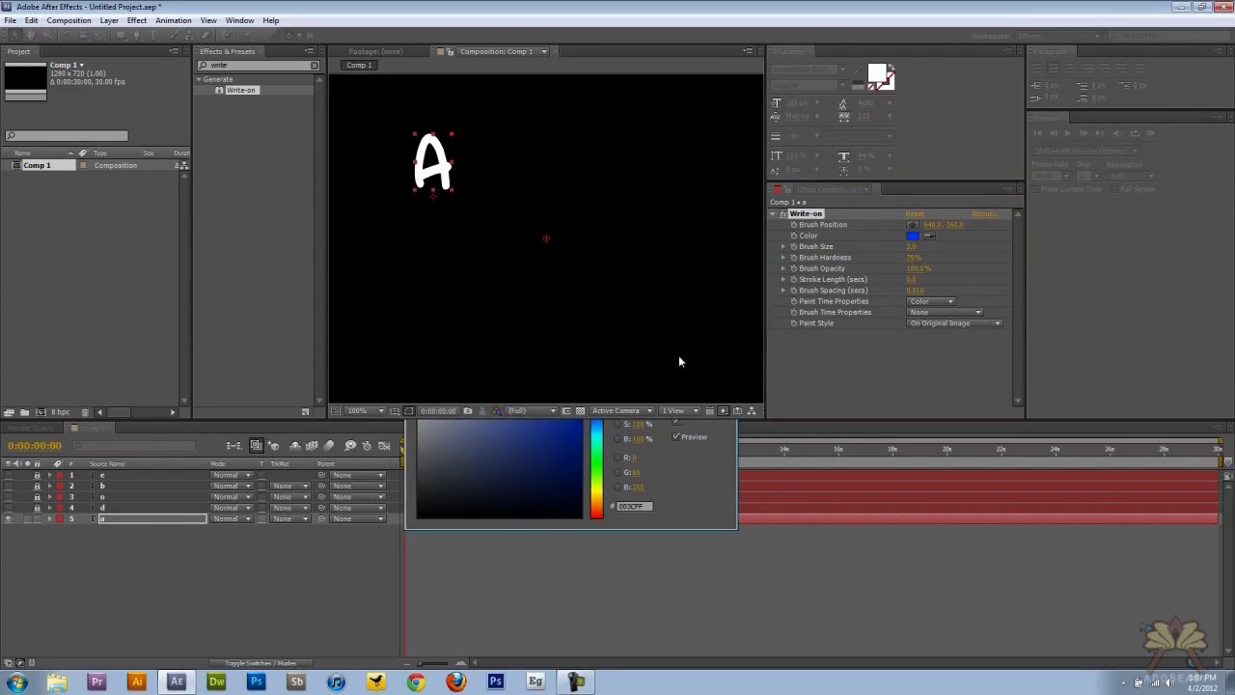
left_click(911, 247)
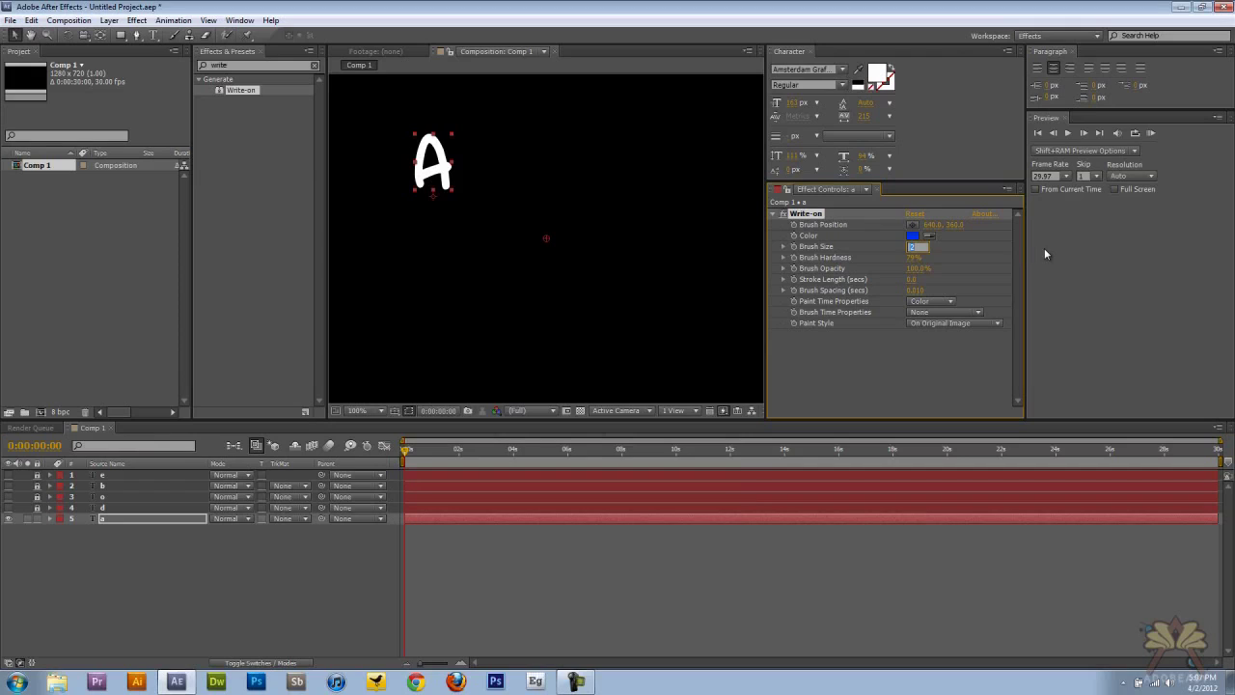
type("20")
key("Return")
left_click(912, 247)
type("18")
key("Return")
Step: Place the brush just below the A's left foot at 437, 300 and start keyframing Brush Position at 0:00:00:00
mouse_move(547, 242)
left_mouse_down()
mouse_move(484, 245)
mouse_move(417, 208)
left_mouse_up()
left_click(49, 519)
left_click(60, 540)
left_click(71, 552)
left_click(117, 541)
left_click_drag(415, 202, 415, 198)
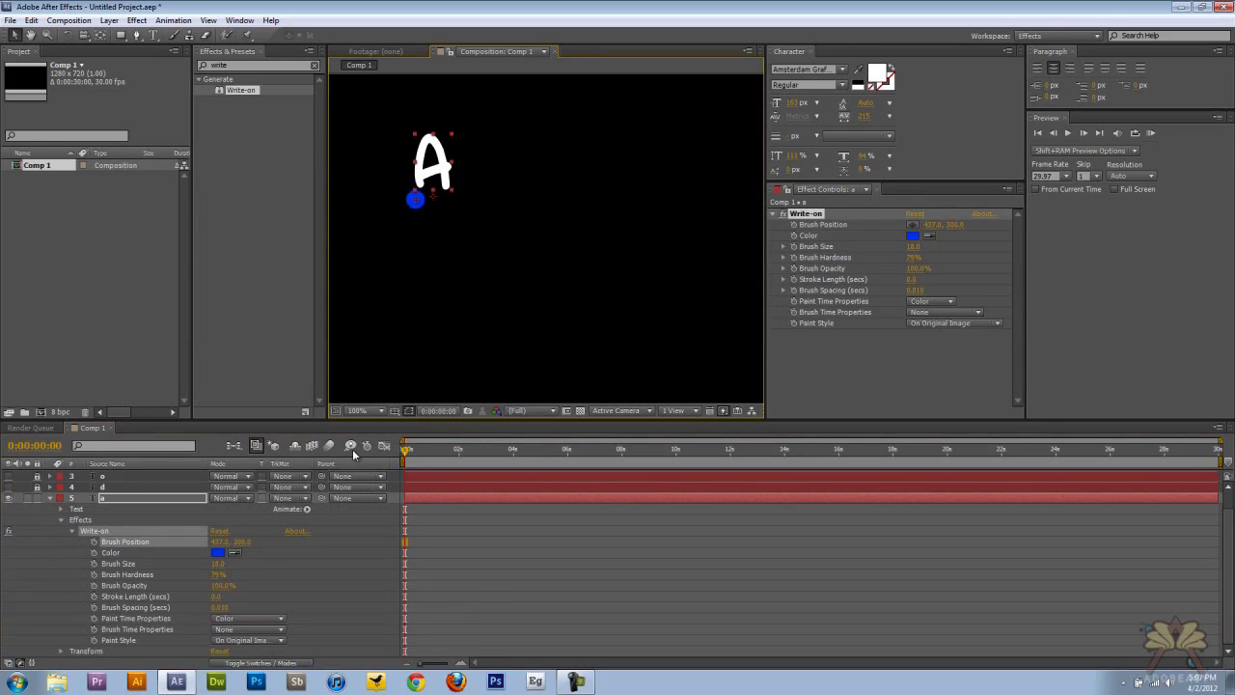
left_click(93, 541)
Step: At 0:00:00:05, keyframe the brush at the top of the A's left leg, position 447, 196
left_click_drag(407, 453, 410, 453)
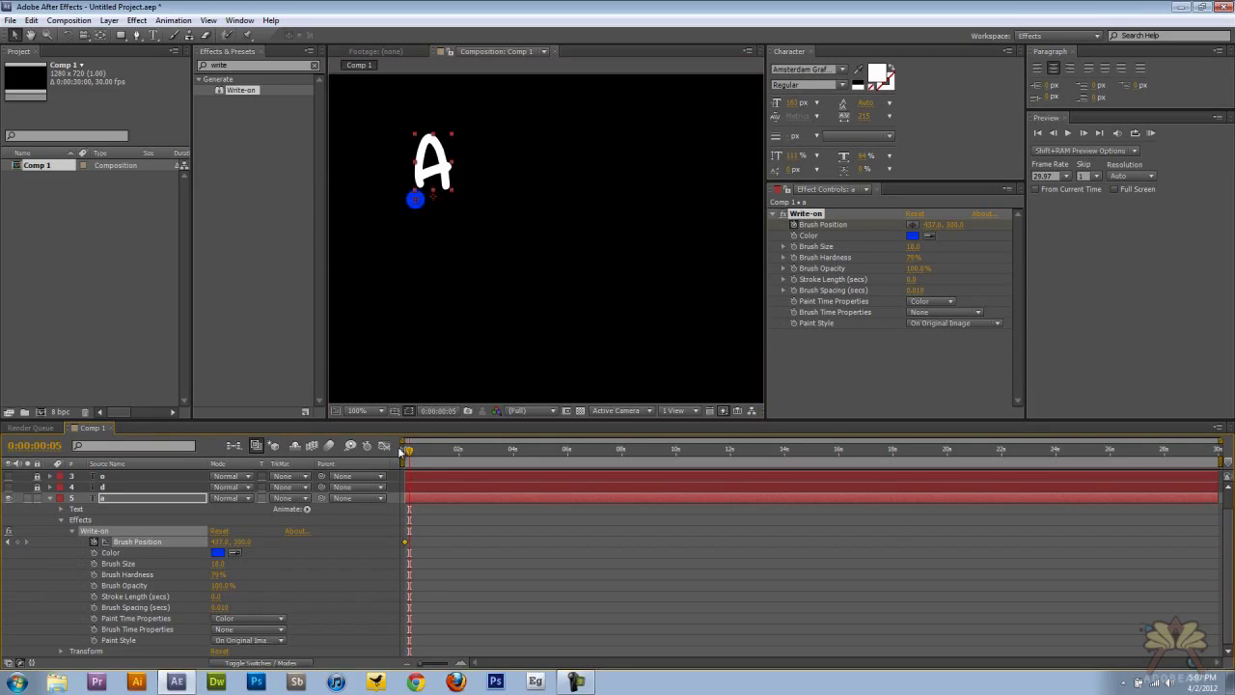
left_click_drag(417, 201, 422, 191)
left_click_drag(425, 140, 422, 135)
Step: At 0:00:00:09, move the brush down from the A's peak along its right leg to keyframe that stroke
key("Page_Down")
key("Page_Down")
key("Page_Down")
key("Page_Down")
left_click(425, 133)
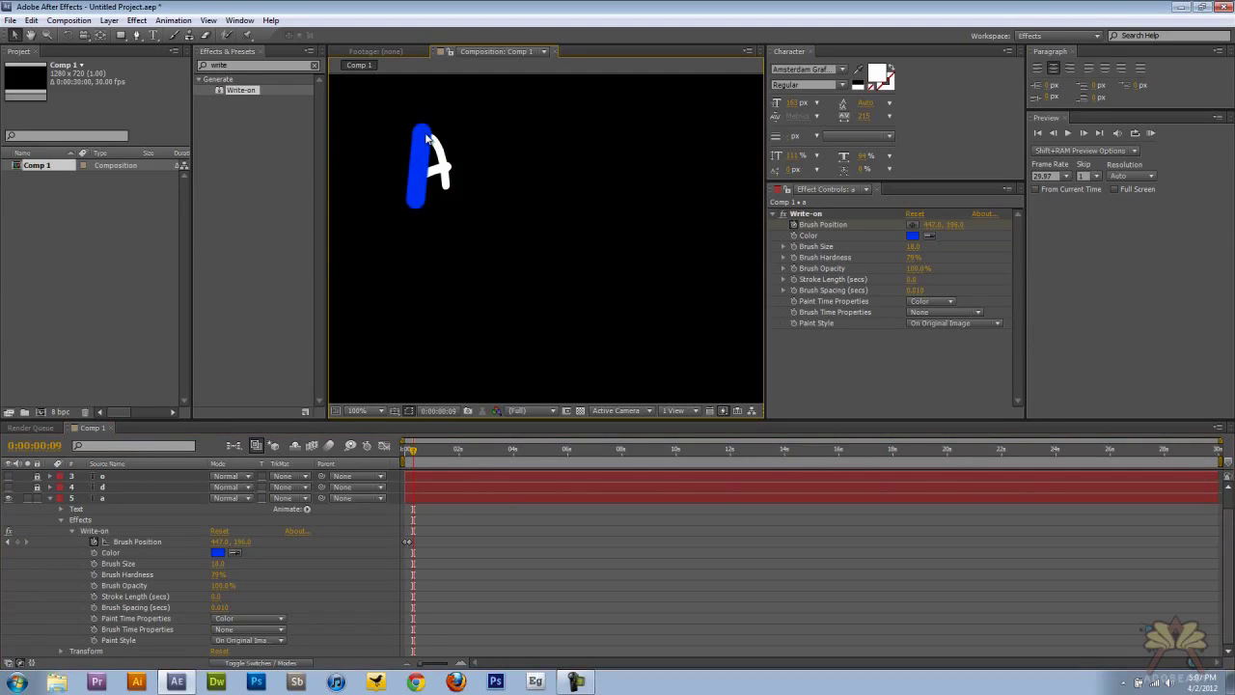
left_click(424, 138)
left_click(407, 541)
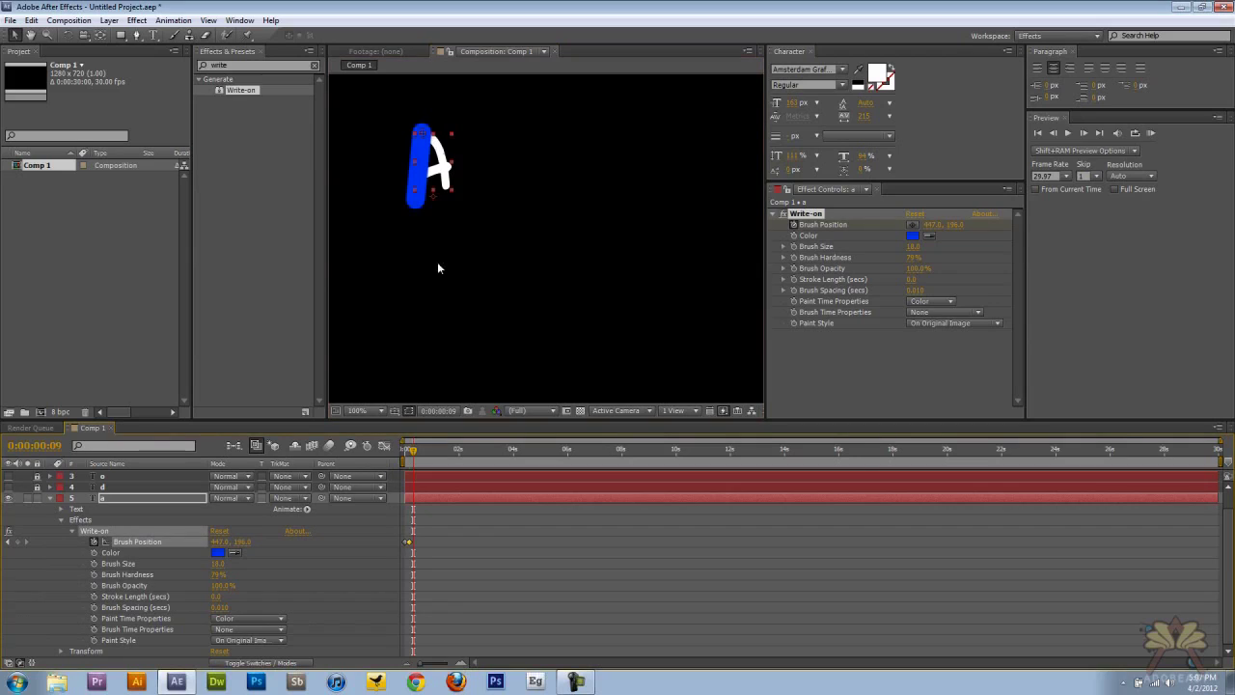
mouse_move(423, 134)
left_mouse_down()
mouse_move(439, 137)
mouse_move(450, 172)
left_mouse_up()
Step: Keyframe the brush at the A's right foot, and a few frames on at the left end of its crossbar
left_click_drag(413, 452, 417, 453)
left_click_drag(449, 171, 448, 198)
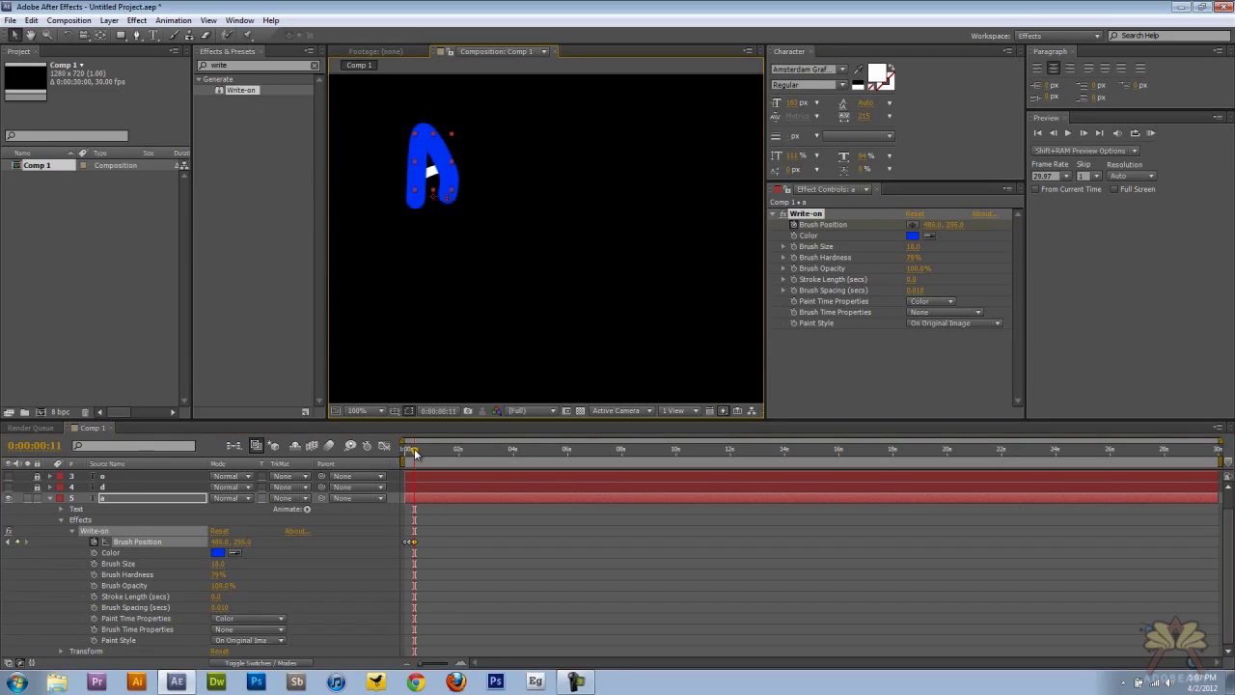
left_click_drag(414, 453, 418, 455)
mouse_move(447, 200)
left_mouse_down()
mouse_move(405, 189)
mouse_move(406, 177)
left_mouse_up()
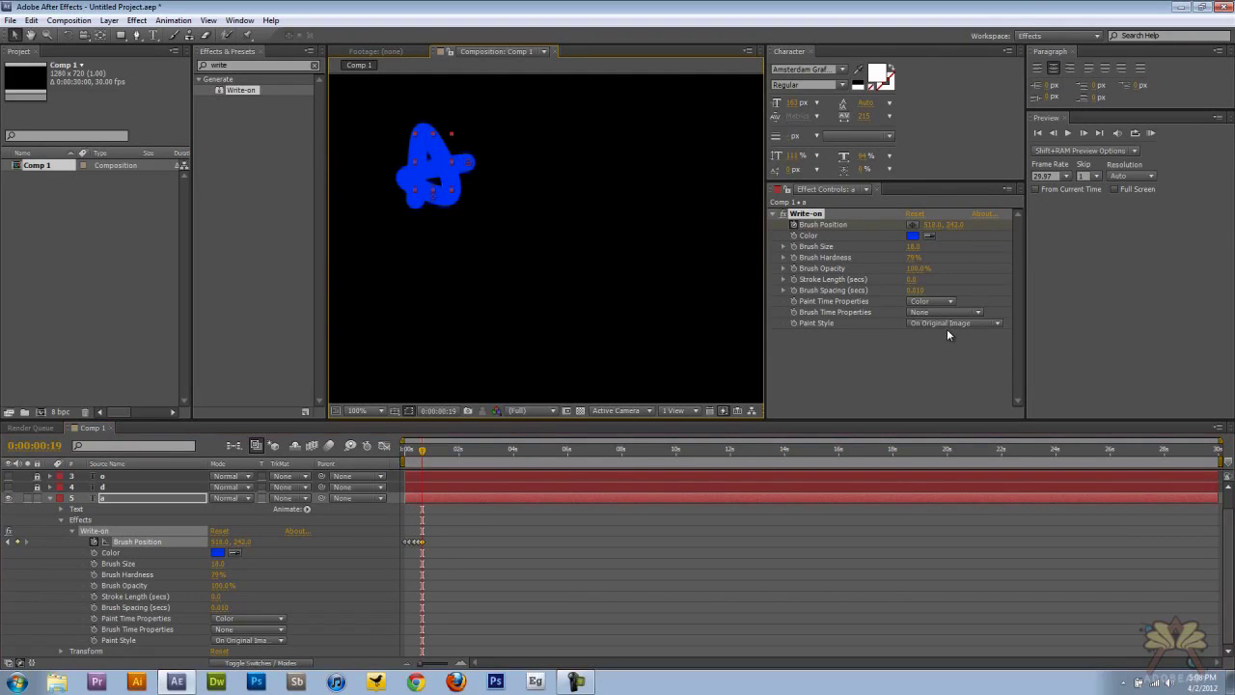
Step: Set the A's Write-on Paint Style to Reveal Original Image, check the reveal and collapse the layer's properties
left_click(947, 328)
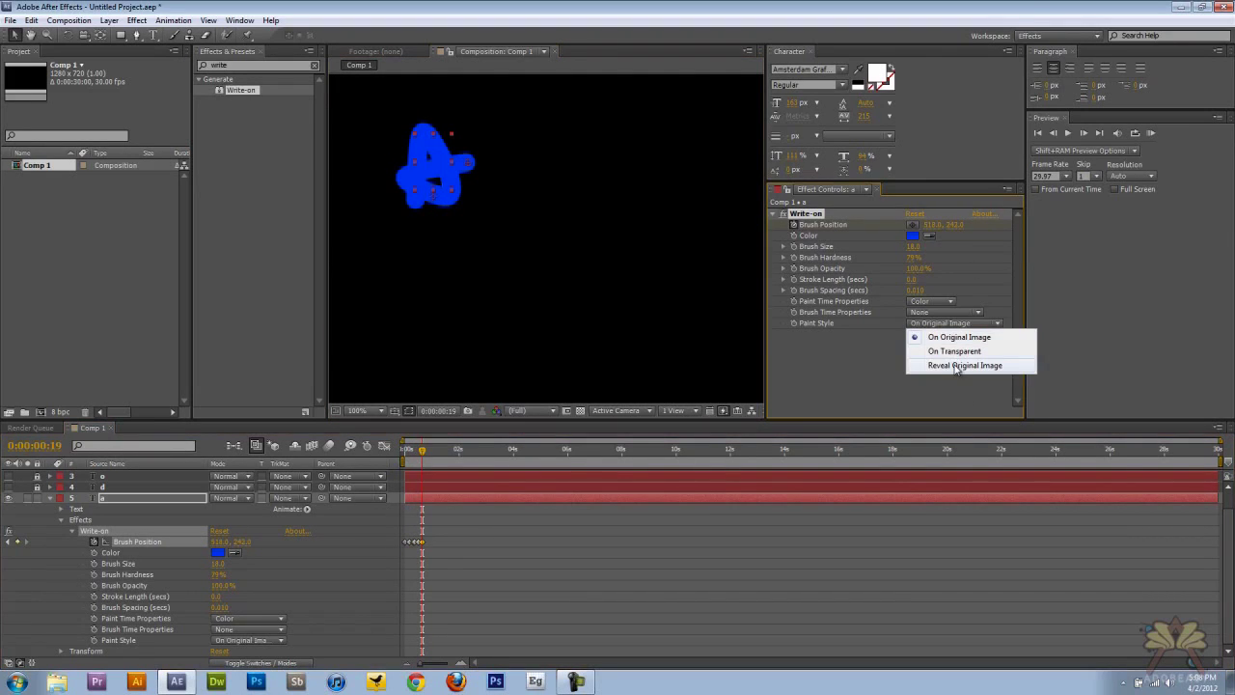
left_click(953, 361)
mouse_move(433, 447)
left_mouse_down()
mouse_move(375, 457)
mouse_move(430, 447)
left_mouse_up()
left_click(50, 498)
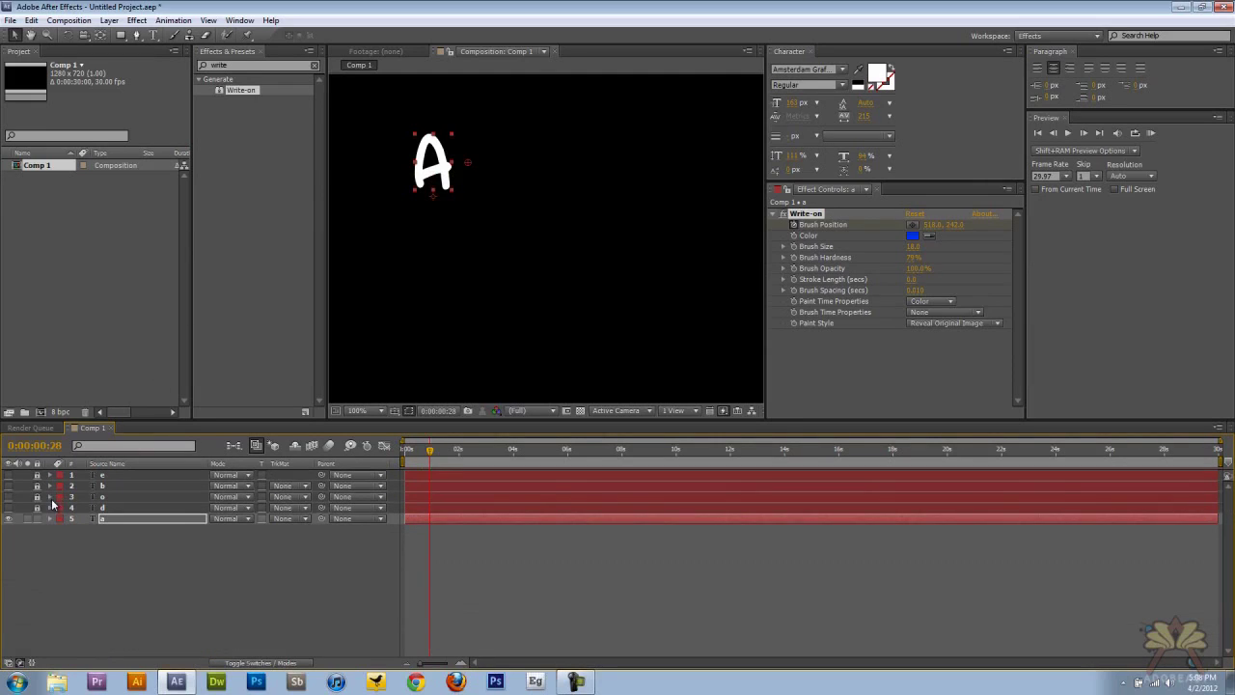
Step: Show the d layer and give its Write-on effect a blue brush color and a brush size of 18
left_click(8, 508)
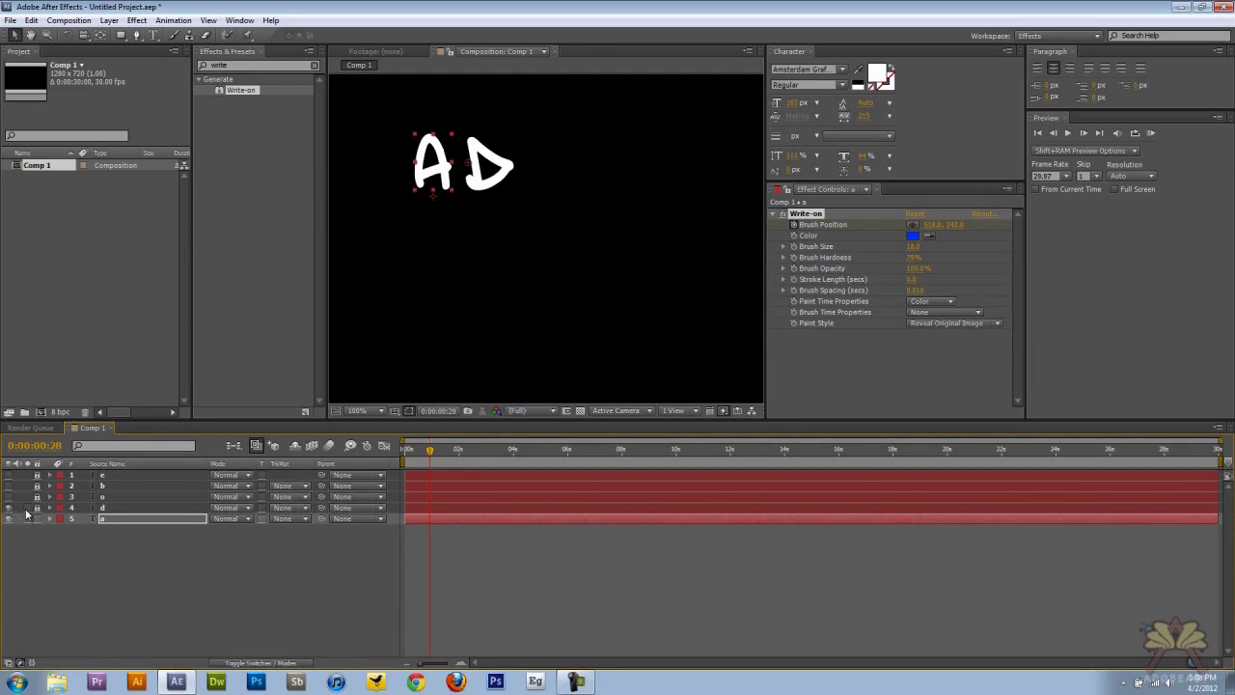
left_click(51, 508)
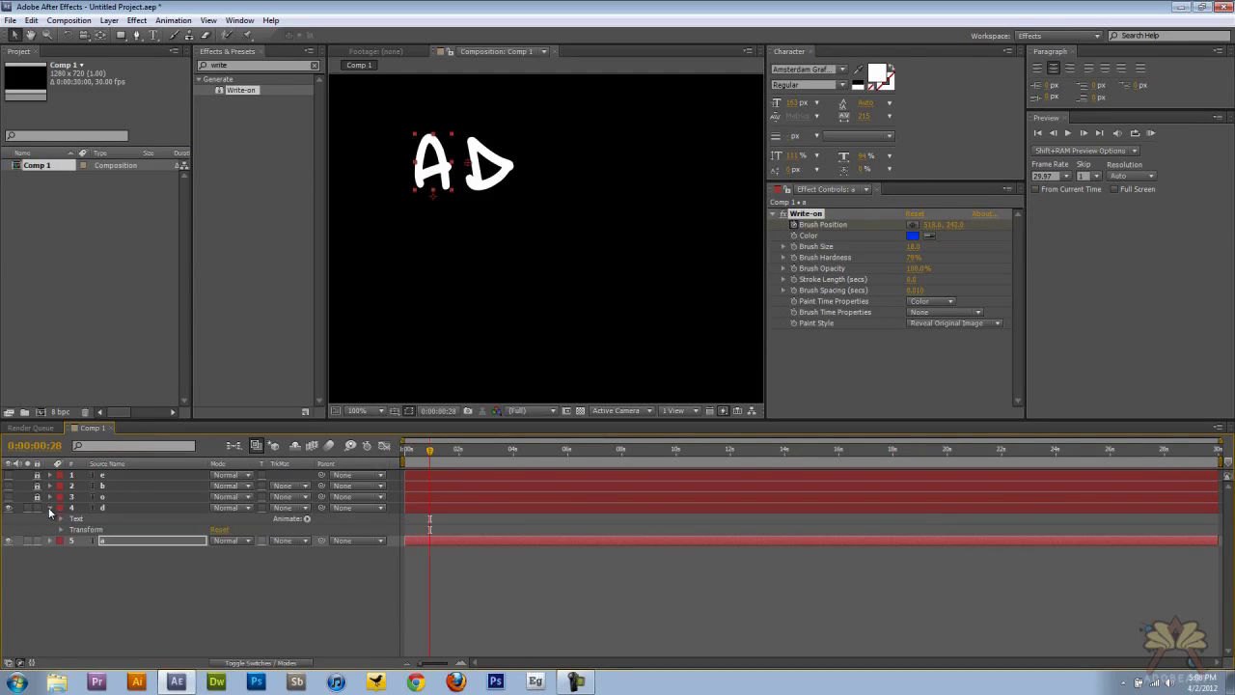
left_click(913, 235)
left_click(598, 412)
left_click(556, 411)
left_click(698, 355)
left_click(915, 246)
type("10")
key("Return")
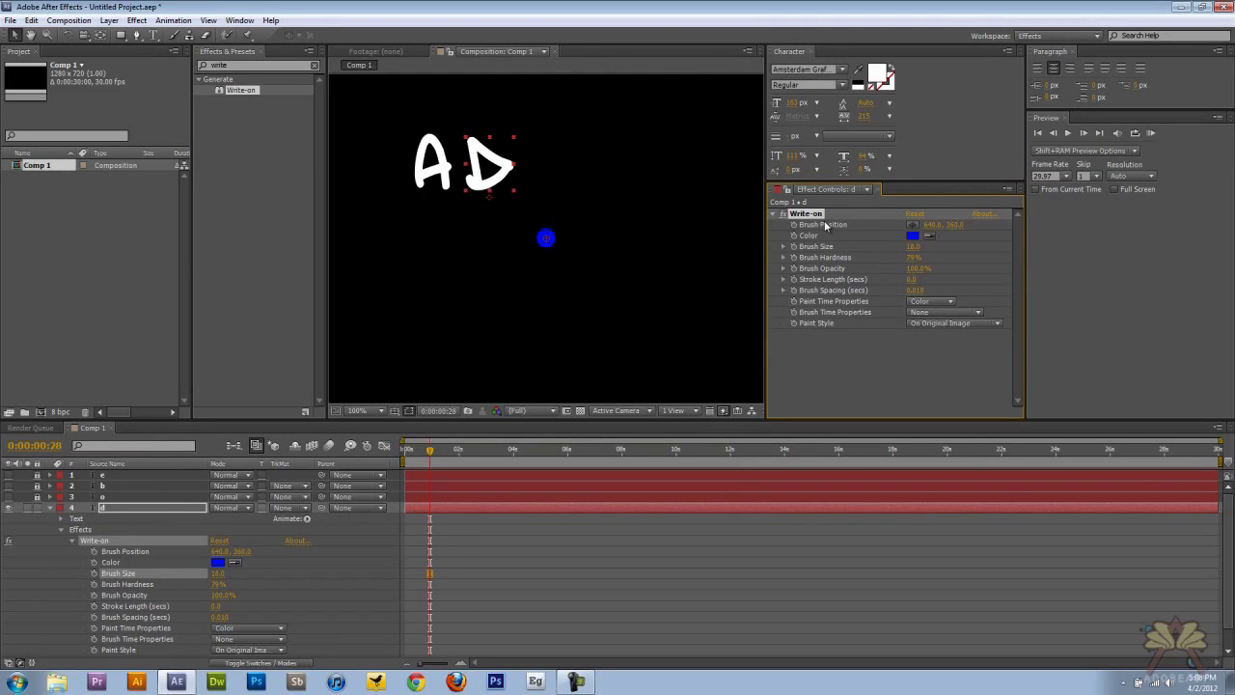
Step: Place the brush just above the D's stem at an earlier time and start keyframing its Brush Position
left_click(546, 242)
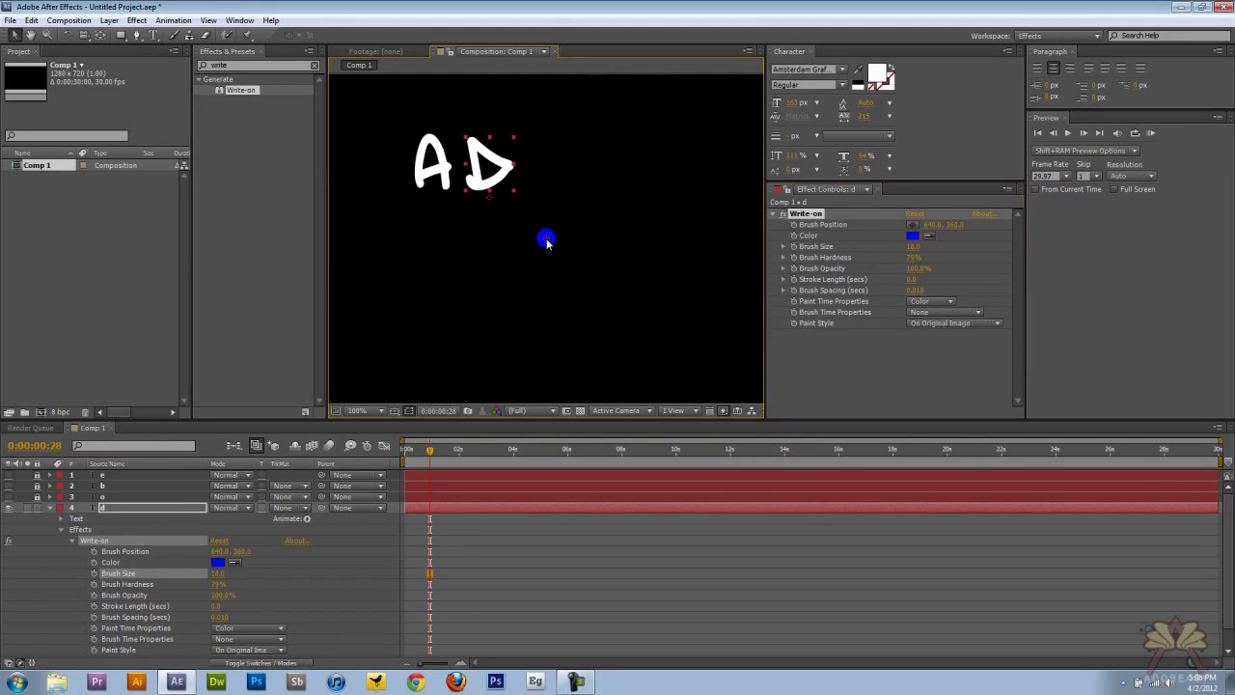
left_click_drag(546, 242, 480, 211)
left_click_drag(434, 451, 419, 454)
mouse_move(481, 208)
left_mouse_down()
mouse_move(457, 126)
mouse_move(469, 126)
left_mouse_up()
scroll(176, 543, "down", 2)
left_click(108, 531)
Step: Keyframe the brush at the bottom of the D's stem, and back near its top at 0:00:00:27
left_click_drag(421, 455, 431, 455)
left_click_drag(471, 125, 482, 198)
mouse_move(427, 453)
left_mouse_down()
mouse_move(424, 514)
mouse_move(430, 471)
left_mouse_up()
left_click_drag(479, 197, 473, 145)
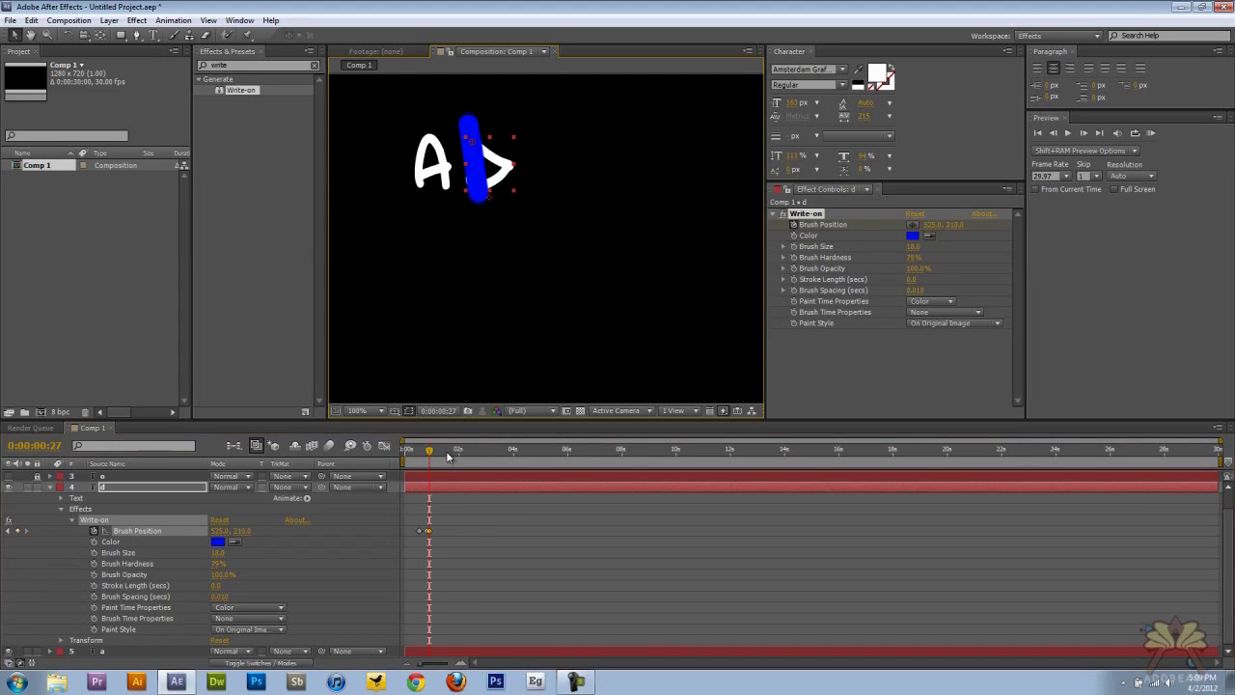
Step: Keyframe the brush along the D's bowl, out to its tip and back to the bottom of the stem
left_click(433, 451)
left_click_drag(478, 146, 503, 166)
left_click(435, 451)
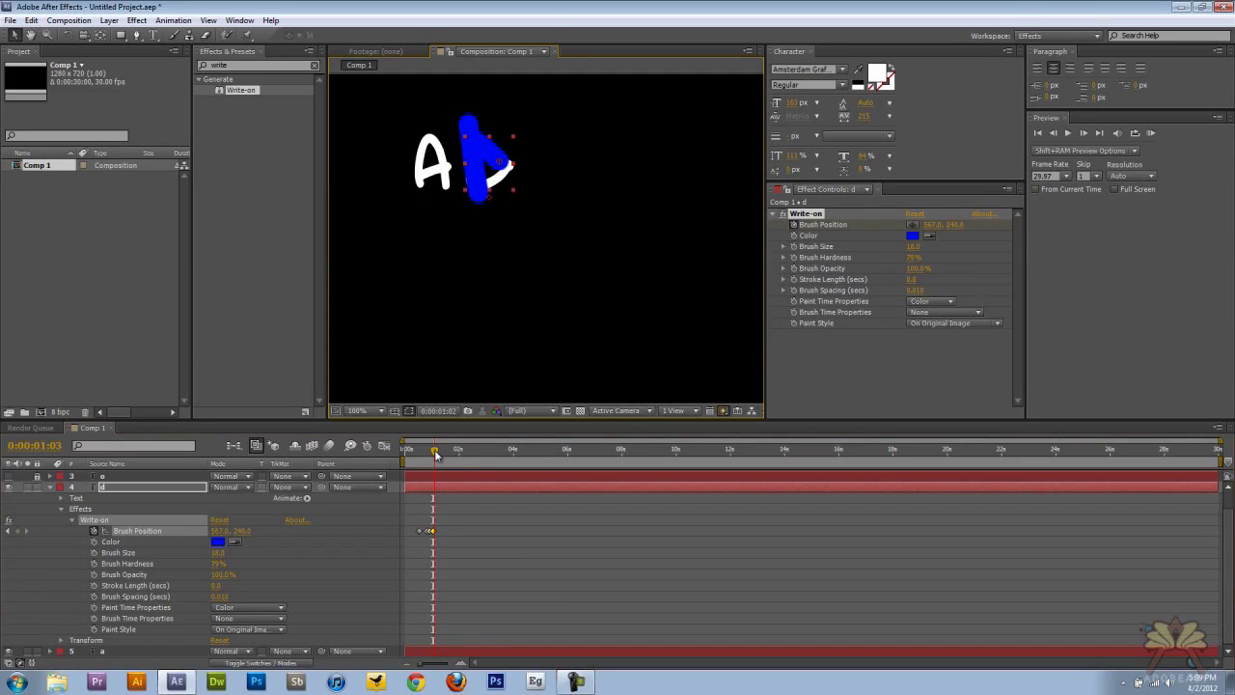
left_click_drag(504, 166, 513, 169)
left_click(439, 452)
left_click_drag(512, 165, 476, 188)
left_click(441, 449)
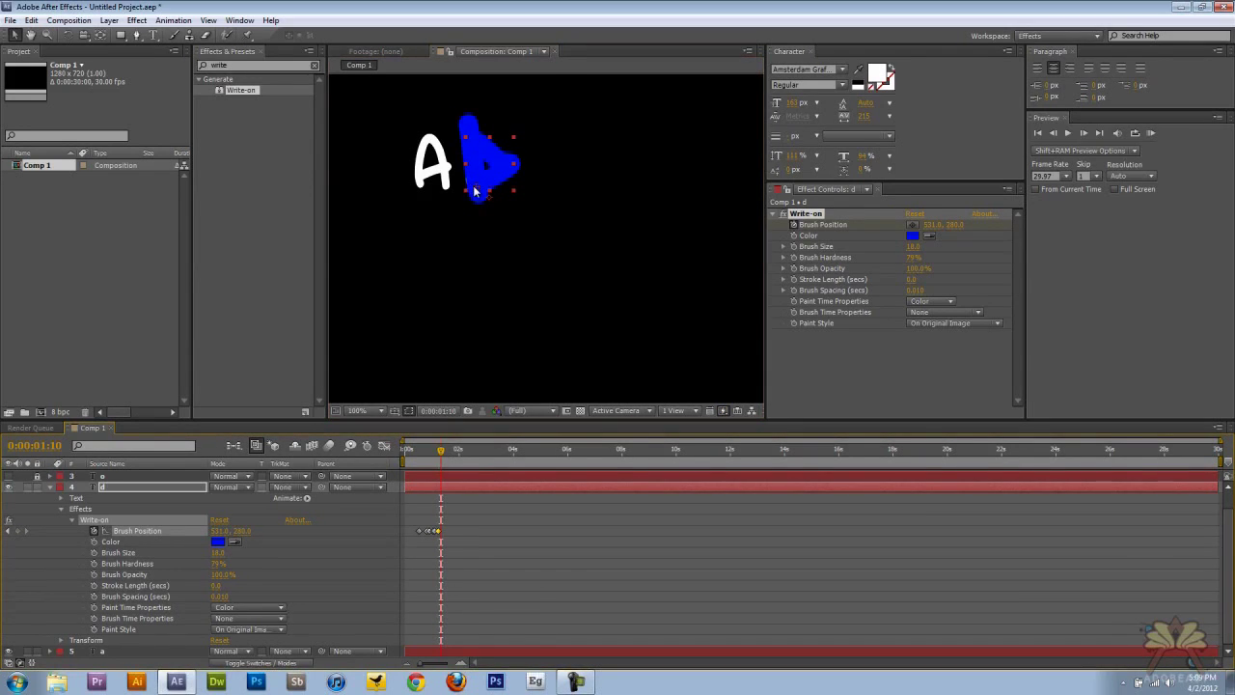
Step: Set the D's Write-on Paint Style to Reveal Original Image and scrub through the timeline to check the reveal
left_click(413, 449)
left_click(955, 323)
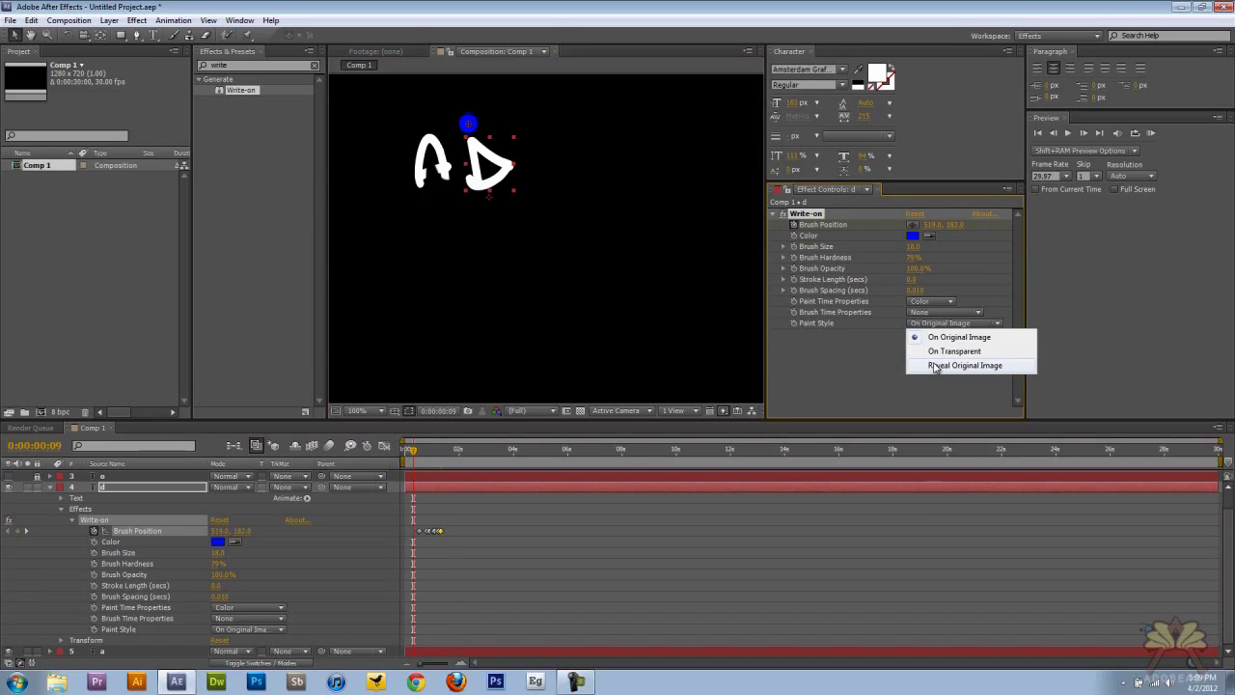
left_click(936, 366)
left_click_drag(413, 453, 451, 459)
Step: Paste the Write-on effect onto the o layer and place its brush just above the O
left_click(113, 500)
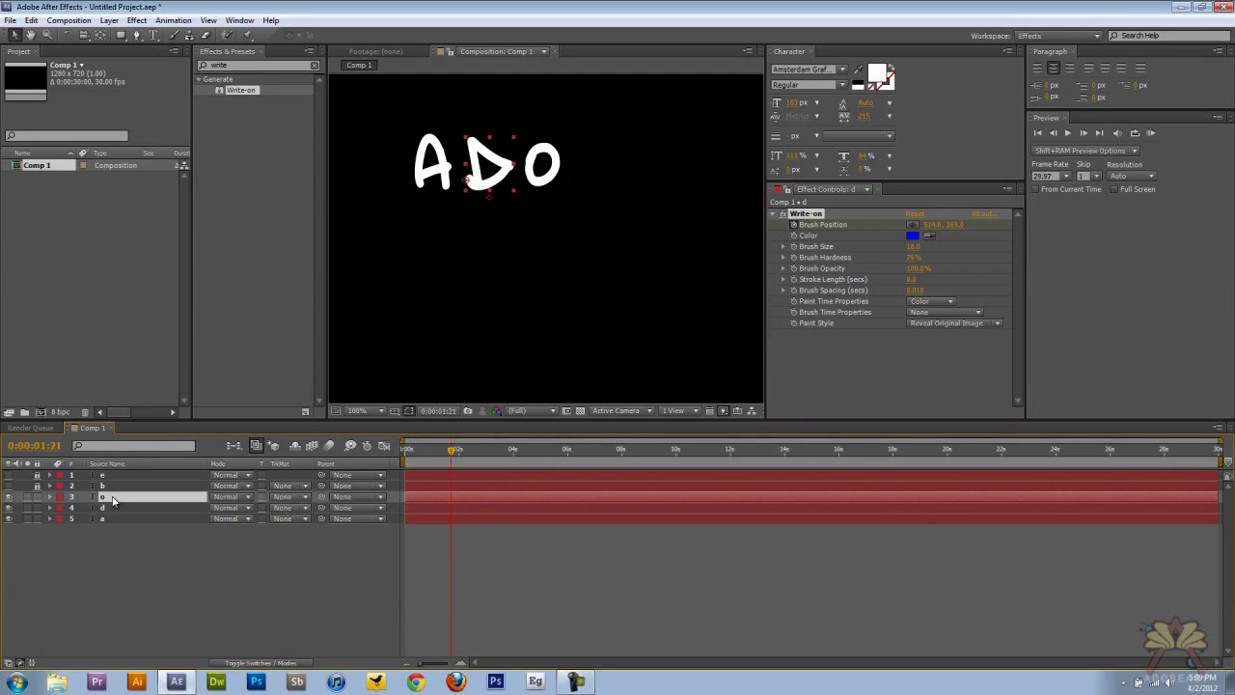
key("ctrl+v")
left_click_drag(550, 243, 537, 133)
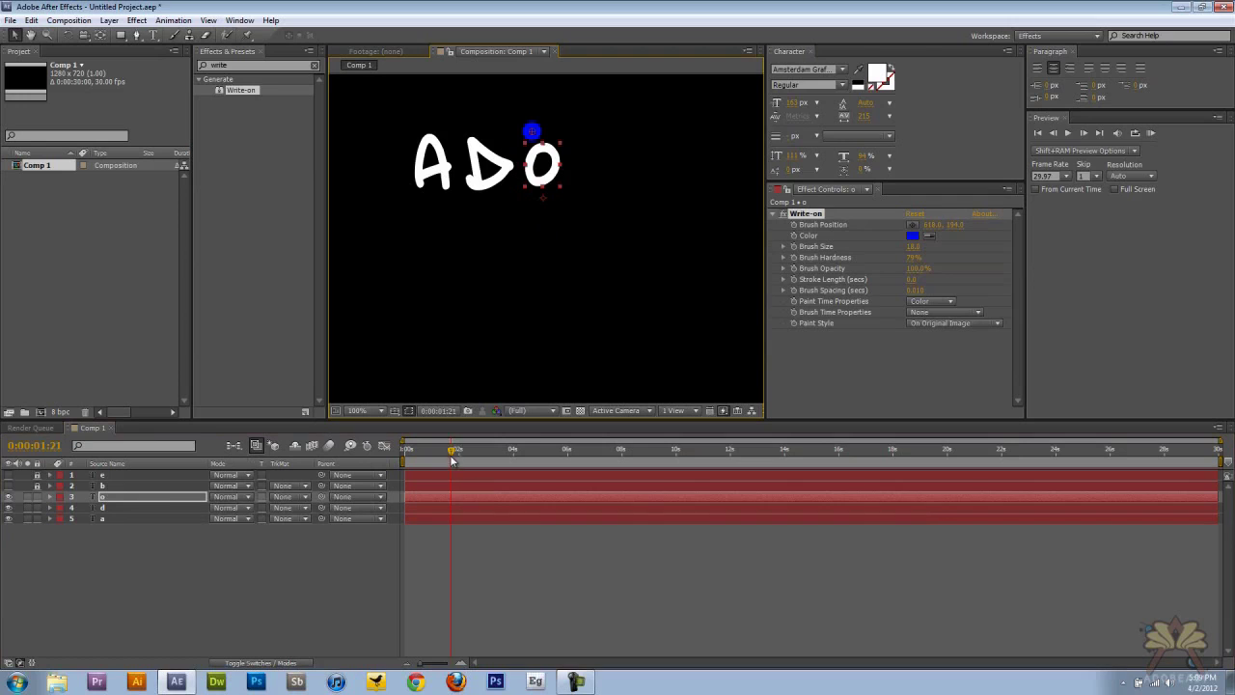
Step: Start keyframing the o layer's Brush Position near the end of the D's animation, and advance the time to 0:00:01:14
left_click_drag(452, 454, 436, 457)
left_click(50, 497)
left_click(71, 531)
left_click(93, 540)
left_click_drag(436, 452, 445, 454)
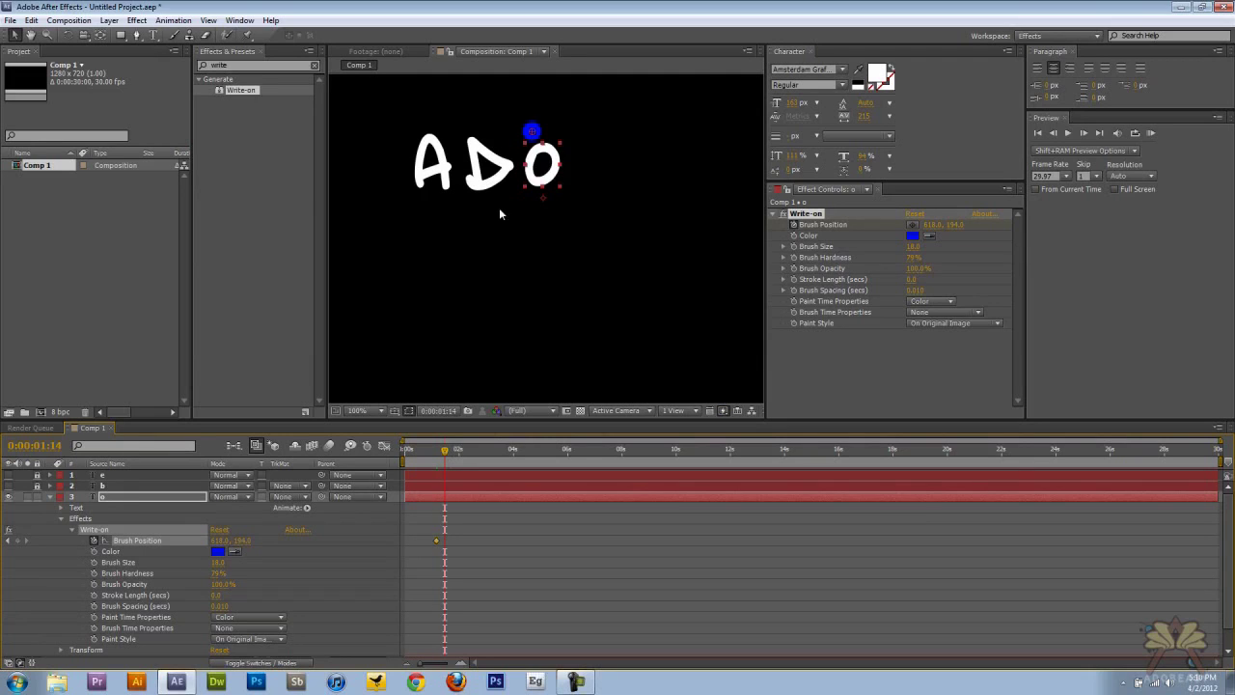
Step: Keyframe the o layer's brush from above the O down its right side to the lower right, advancing the time between positions
left_click_drag(533, 135, 544, 151)
left_click(447, 455)
left_click(448, 455)
left_click_drag(544, 152, 560, 166)
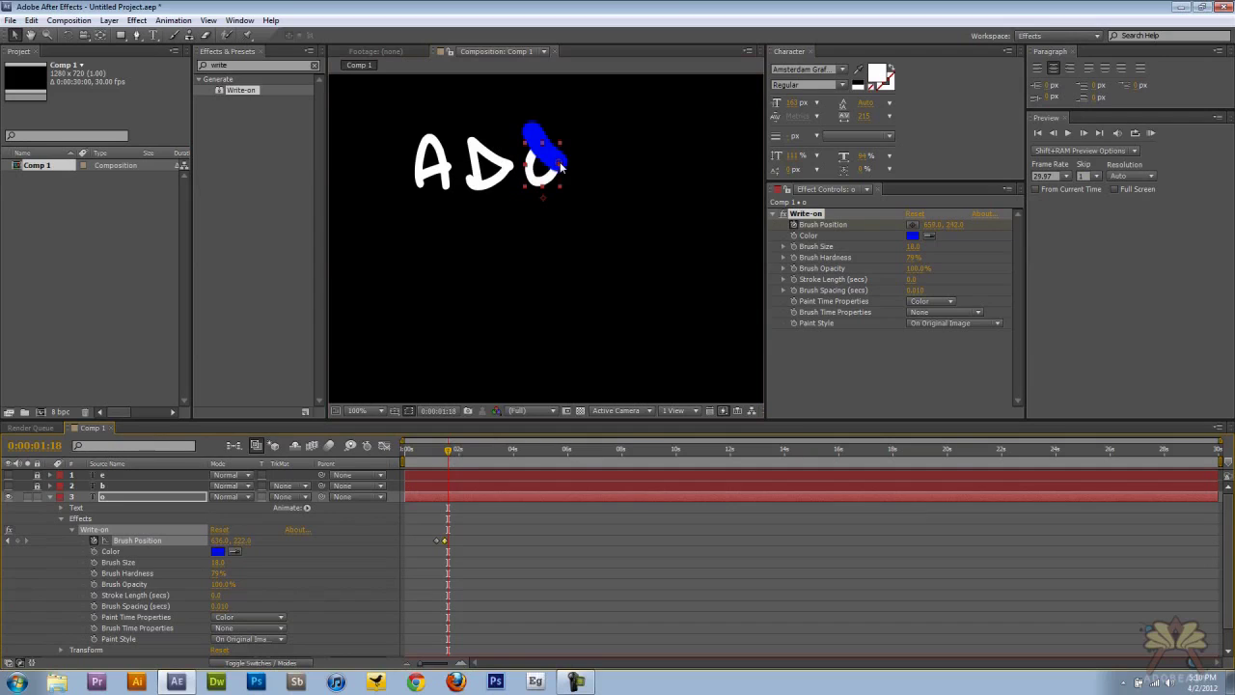
left_click(451, 452)
left_click_drag(557, 168, 549, 185)
Step: Keyframe the brush across the O's bottom from 0:00:01:24 and up its left side to close the letter, and collapse the layer
left_click(455, 450)
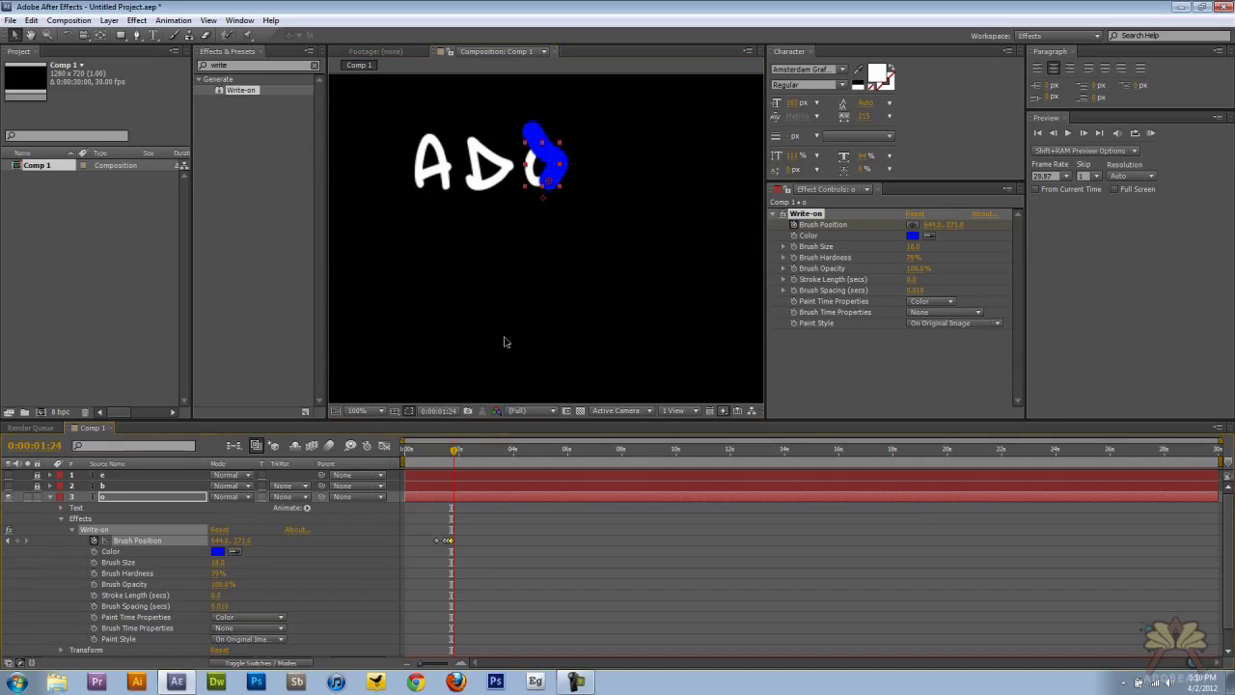
left_click_drag(549, 183, 528, 187)
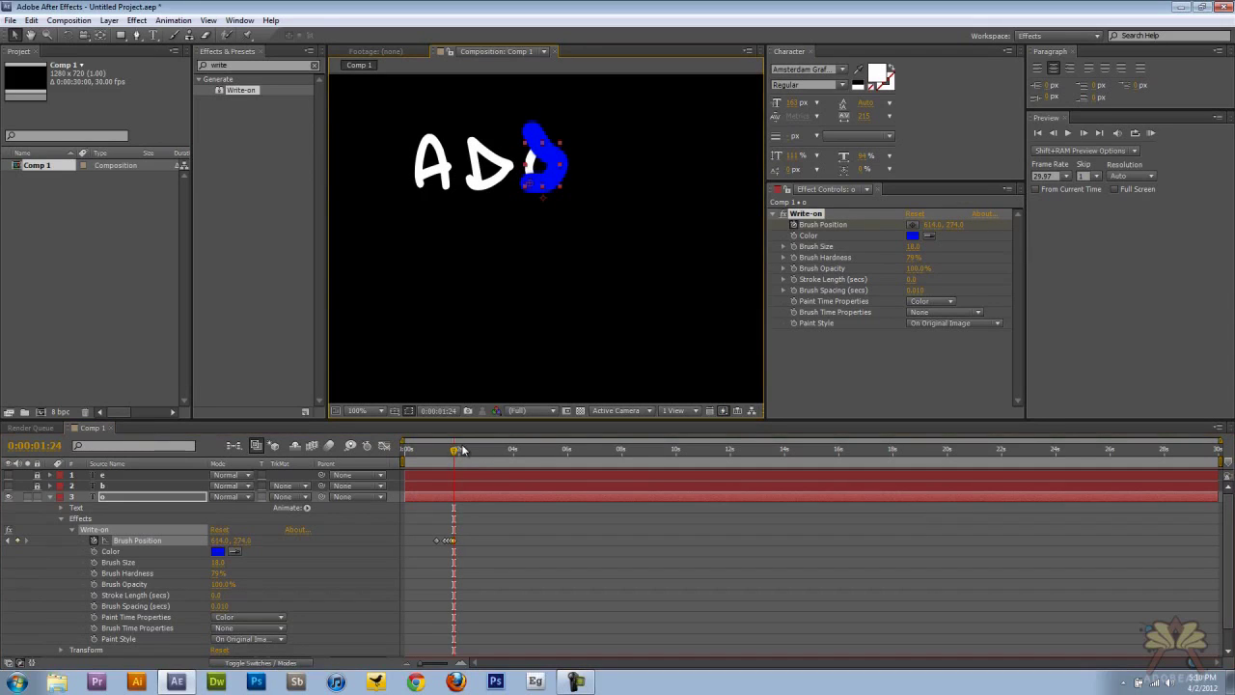
left_click_drag(463, 449, 467, 450)
left_click(538, 172)
mouse_move(531, 189)
left_mouse_down()
mouse_move(522, 170)
mouse_move(537, 162)
left_mouse_up()
left_click(49, 496)
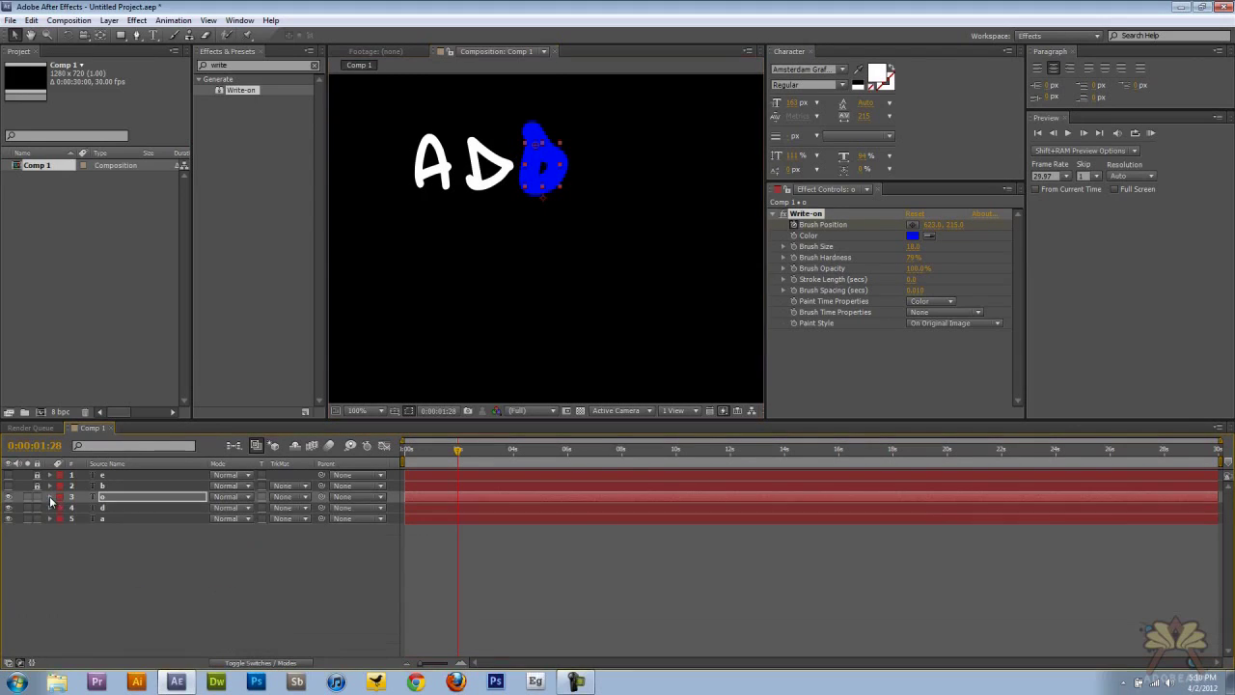
Step: Unlock the b layer, show the b and e layers, and start keyframing b's Brush Position at 0:00:01:26
left_click(38, 486)
left_click(8, 486)
left_click(8, 474)
left_click(49, 485)
left_click(61, 497)
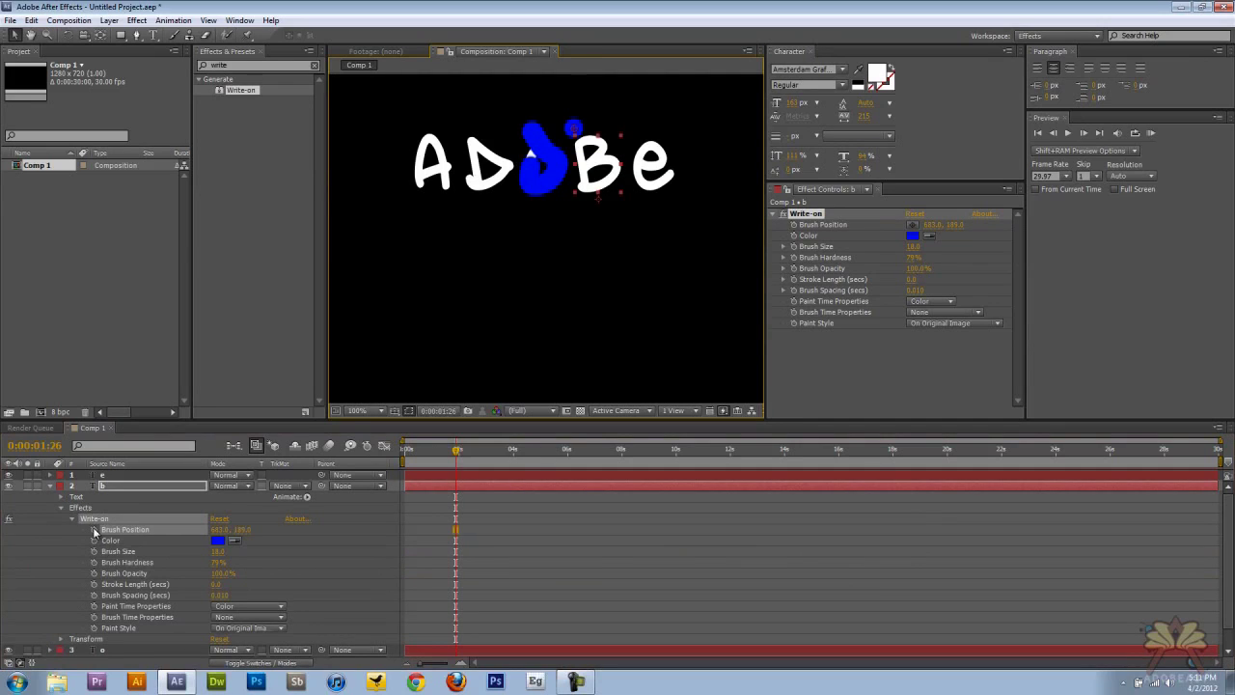
left_click(95, 530)
Step: Keyframe the b layer's brush down the B's stem at 0:00:02:00 and into the upper bowl at 0:00:02:06
left_click(459, 451)
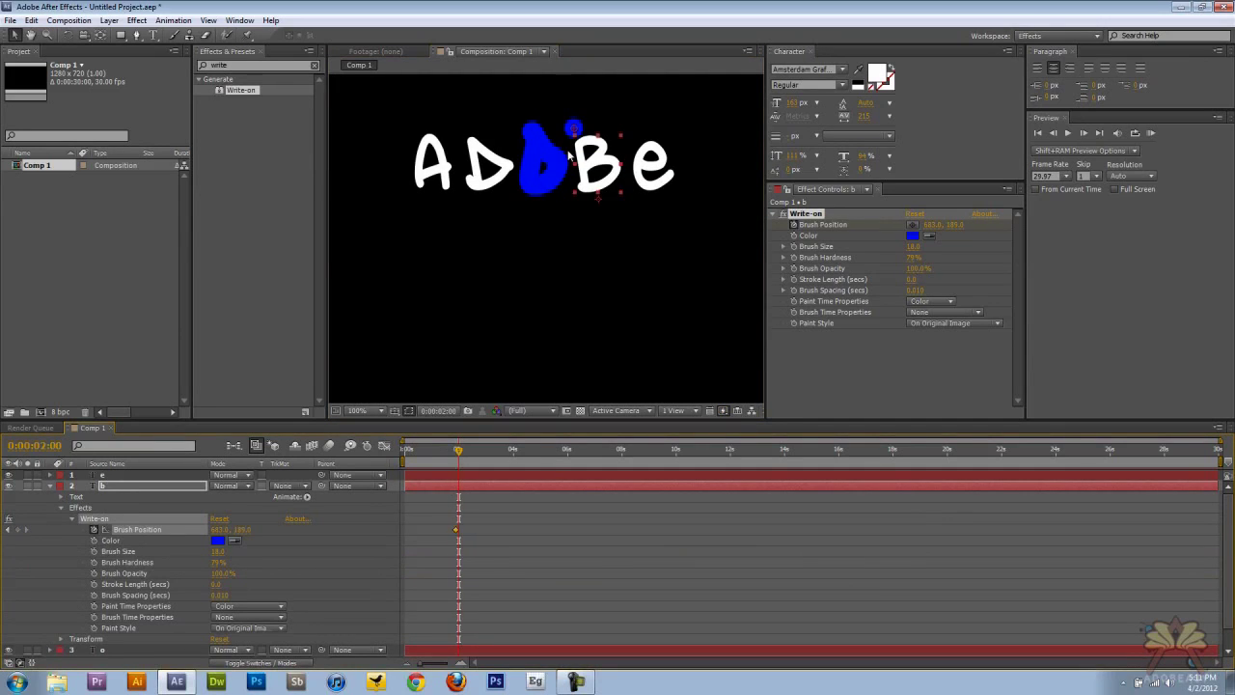
left_click_drag(576, 130, 589, 201)
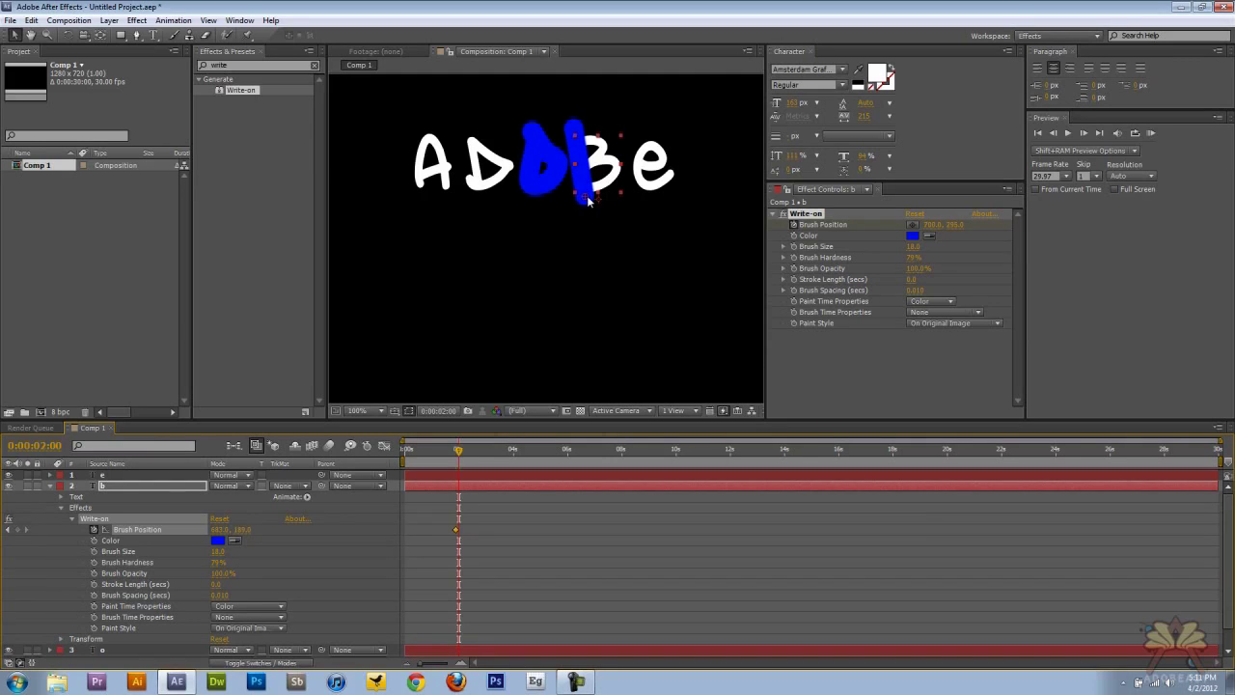
left_click_drag(460, 451, 463, 451)
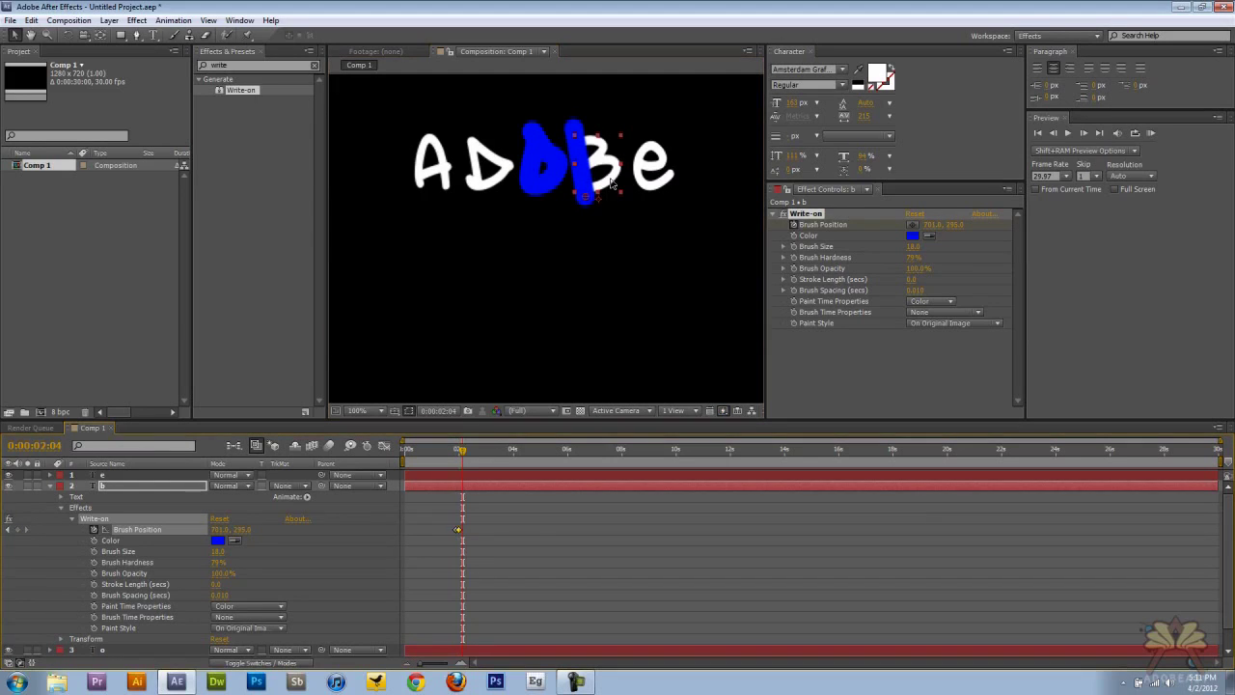
left_click_drag(463, 451, 466, 452)
left_click_drag(573, 141, 601, 145)
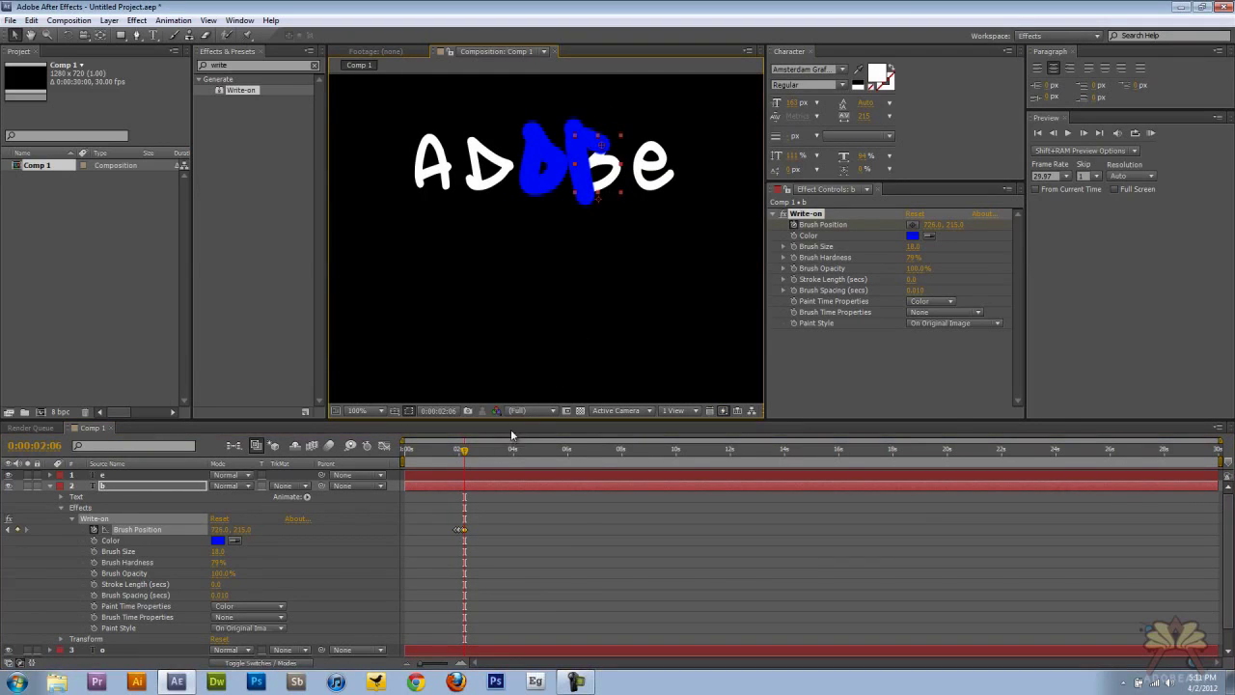
Step: Keyframe the brush from the B's upper bowl to its middle at 0:00:02:12, around the lower bowl and back to the stem's base
left_click_drag(465, 452, 473, 452)
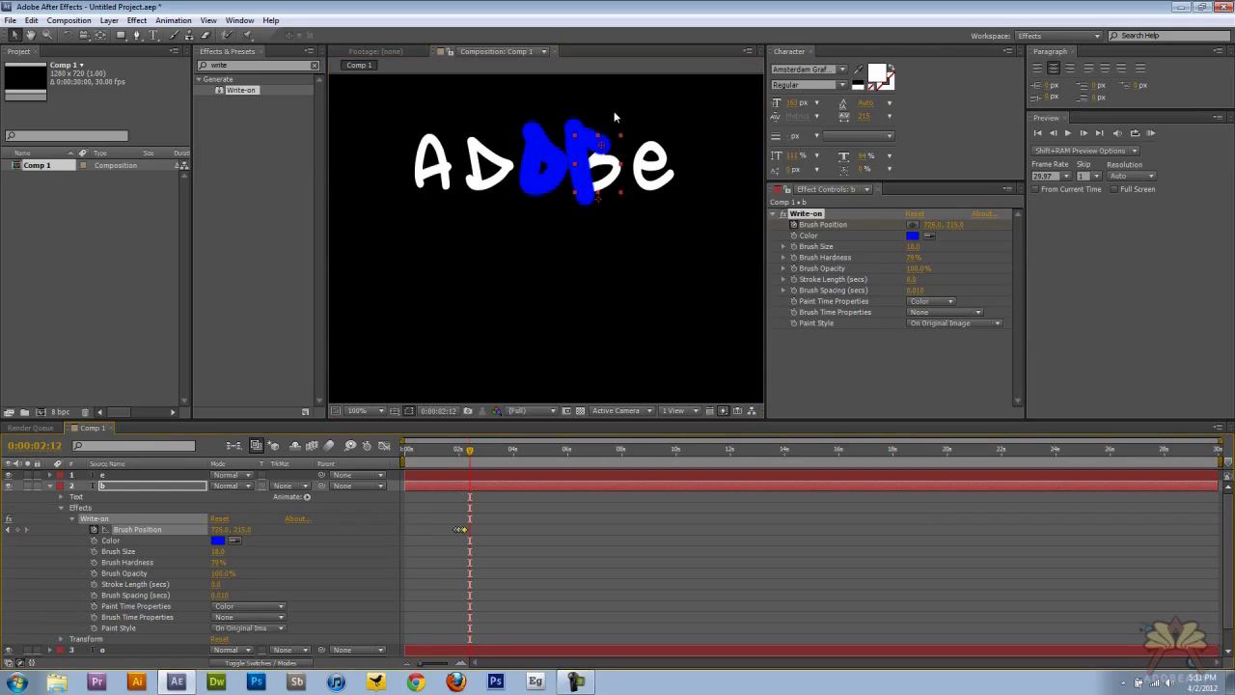
left_click_drag(601, 145, 587, 165)
left_click_drag(470, 449, 474, 450)
left_click_drag(585, 169, 617, 160)
left_click_drag(474, 453, 479, 451)
mouse_move(619, 162)
left_mouse_down()
mouse_move(598, 193)
mouse_move(601, 183)
left_mouse_up()
left_click_drag(477, 465, 482, 464)
left_click_drag(579, 191, 583, 194)
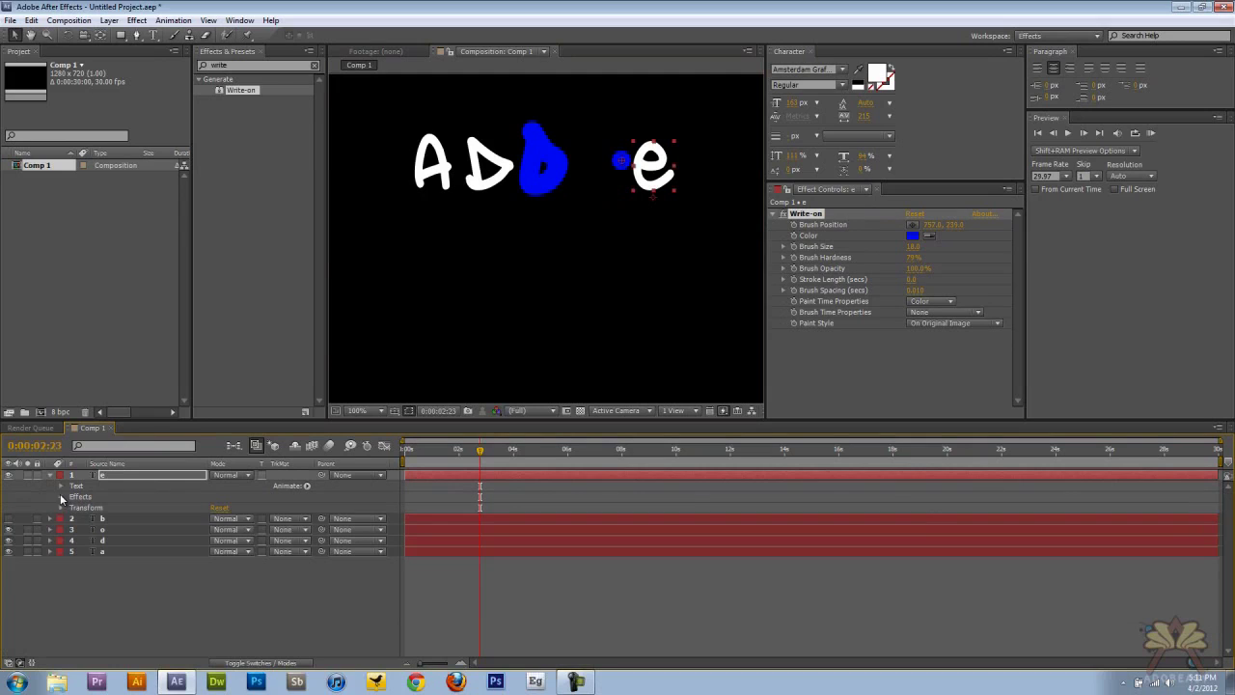
Step: Start keyframing the e layer's Write-on Brush Position at 0:00:02:23
left_click(61, 496)
left_click(72, 507)
left_click(94, 519)
Step: Keyframe the e layer's brush across the crossbar at 0:00:02:28 and on along the letter, advancing the time between positions
left_click_drag(481, 454, 489, 455)
left_click_drag(620, 161, 668, 166)
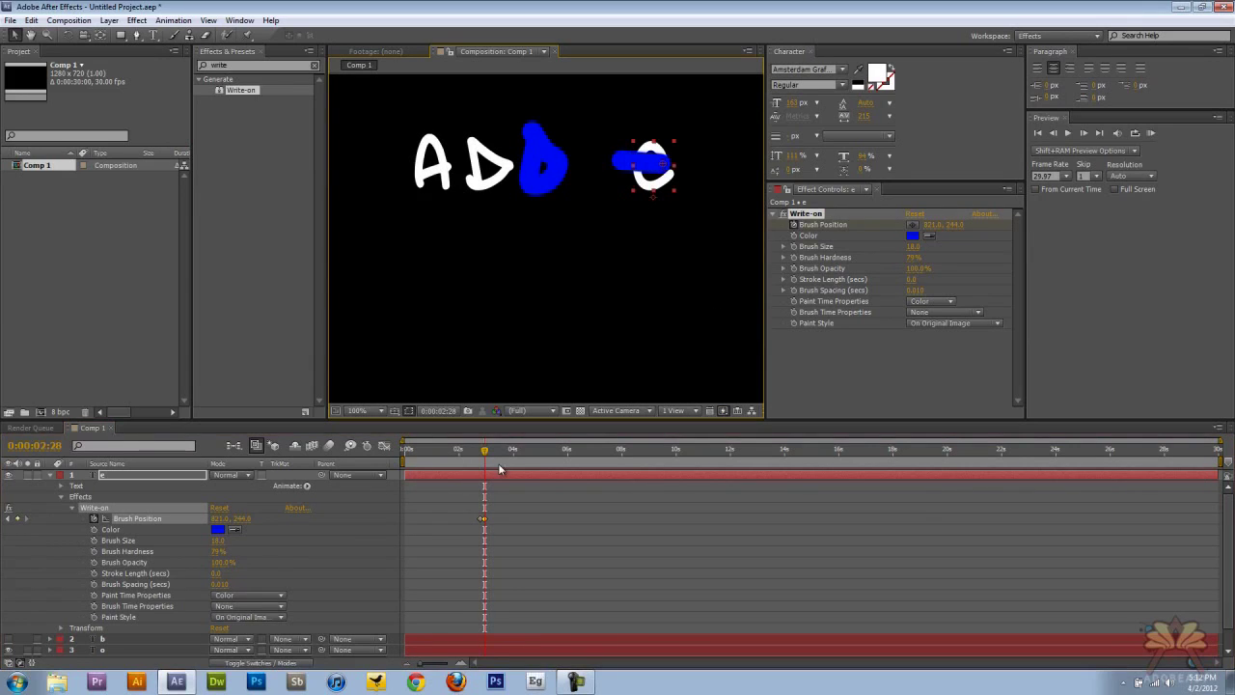
left_click_drag(487, 452, 495, 452)
left_click_drag(668, 166, 637, 190)
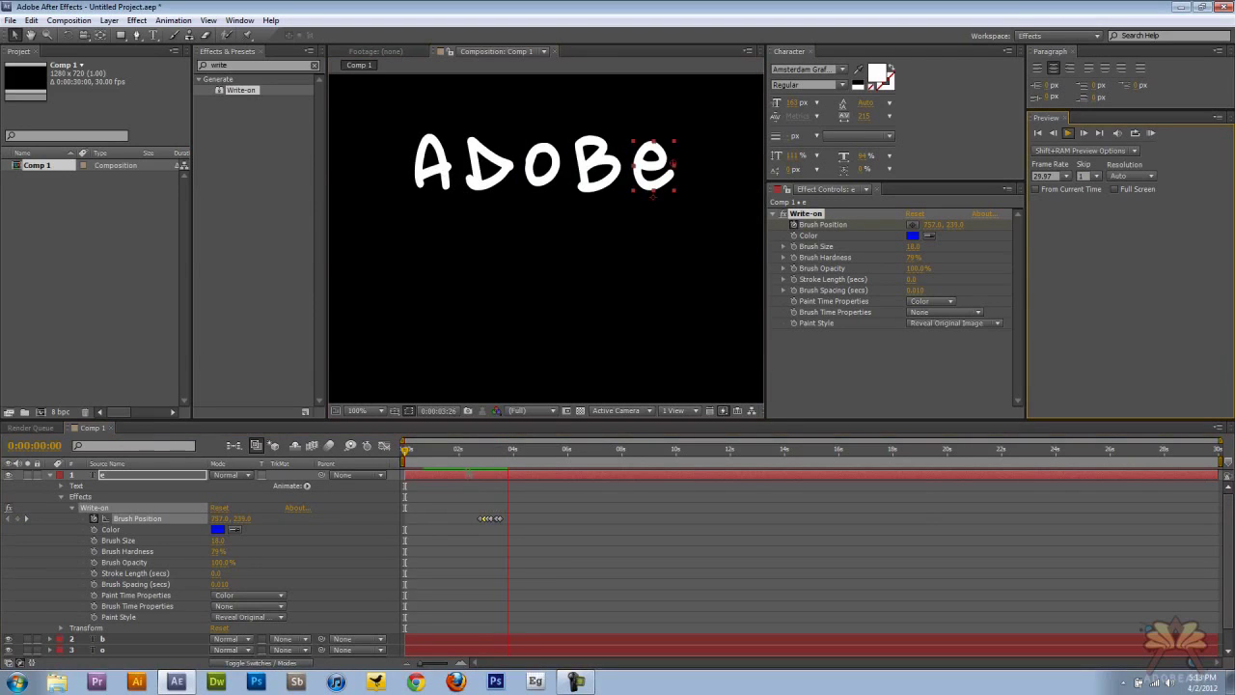
Step: Return to the start of the timeline and preview the full ADOBE handwriting animation
key("space")
left_click_drag(505, 460, 398, 462)
left_click(1068, 133)
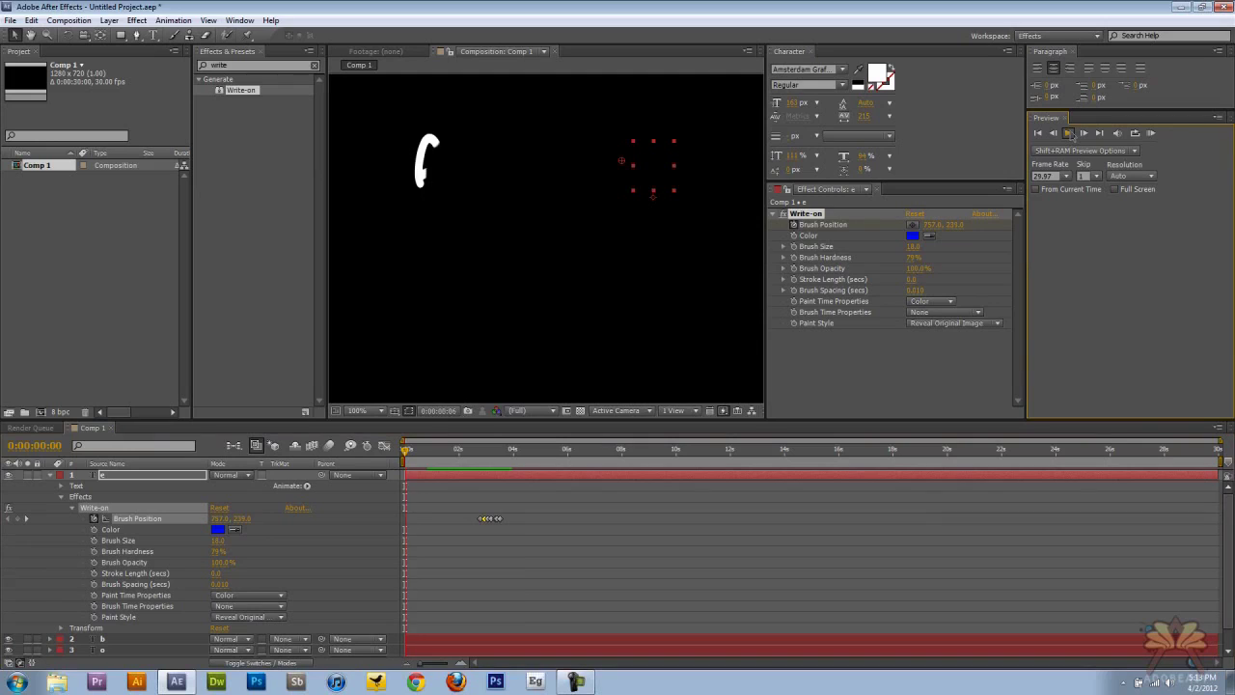